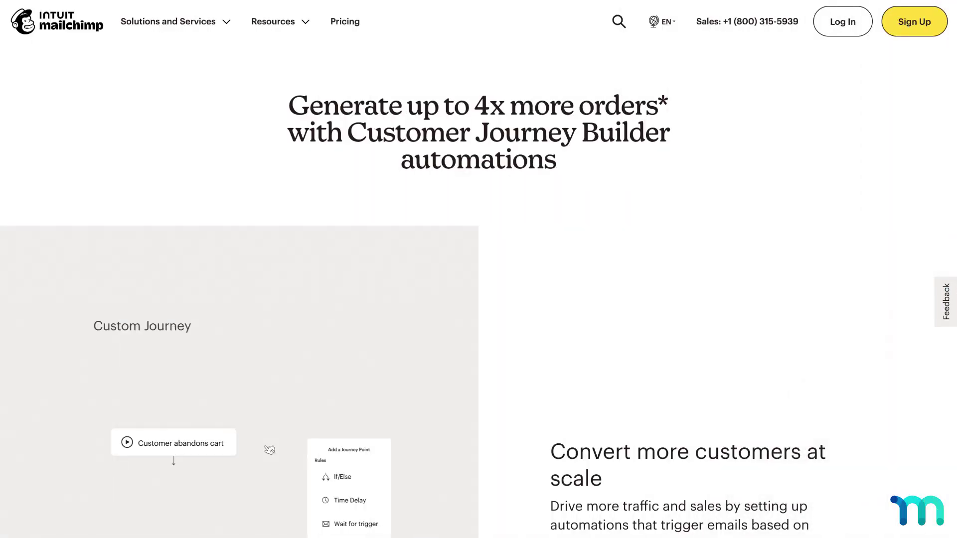
- Scroll the Mailchimp marketing page past the Customer Journey Builder demos to the Content Optimizer section
scroll(479, 289, "down", 4)
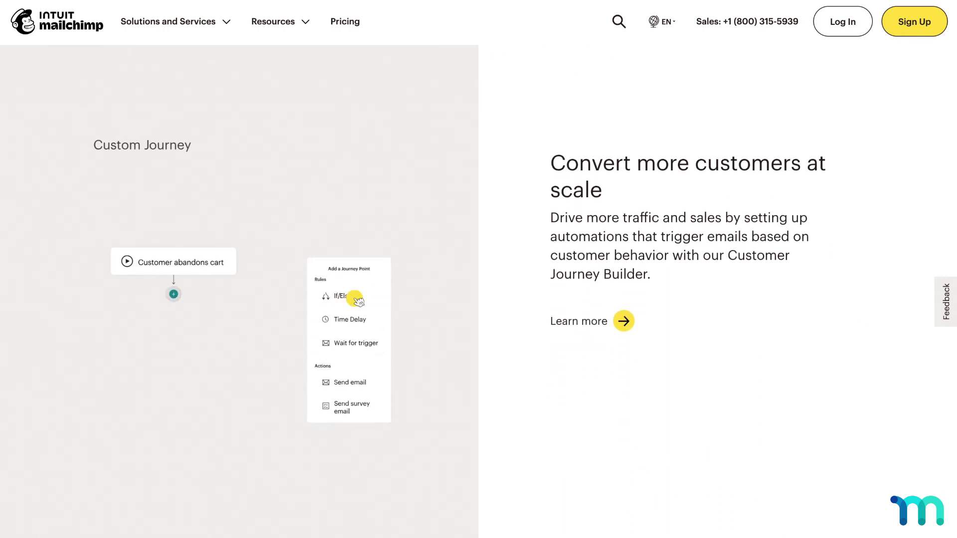
scroll(688, 289, "down", 8)
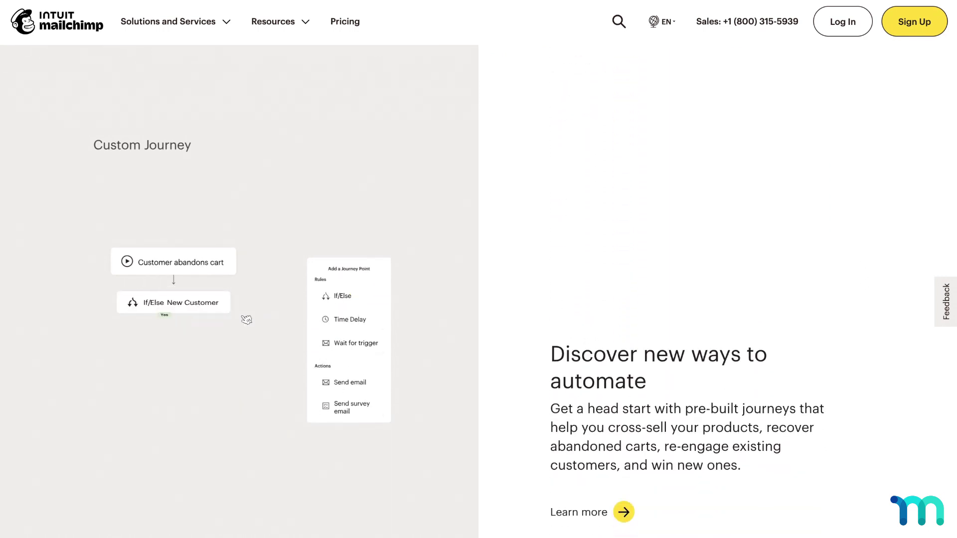
scroll(688, 289, "down", 8)
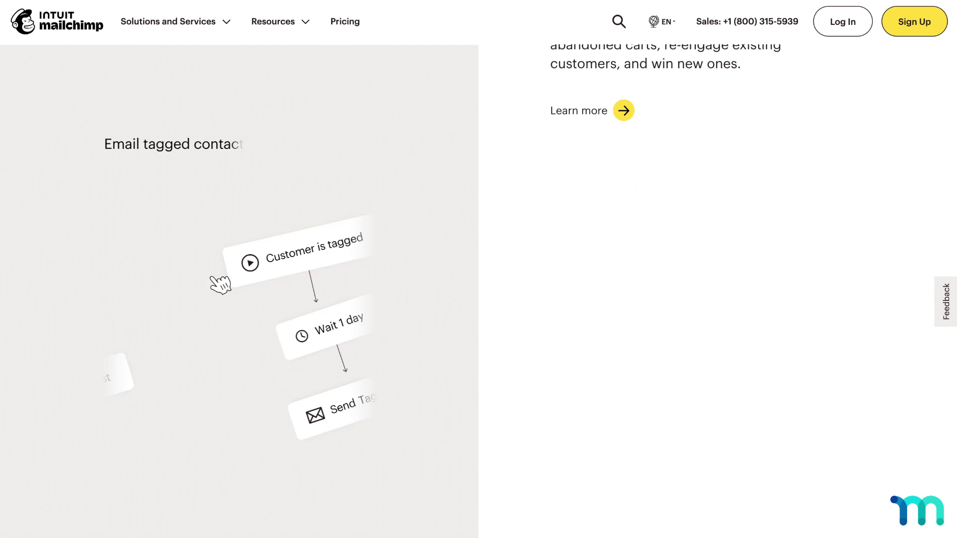
scroll(688, 289, "down", 8)
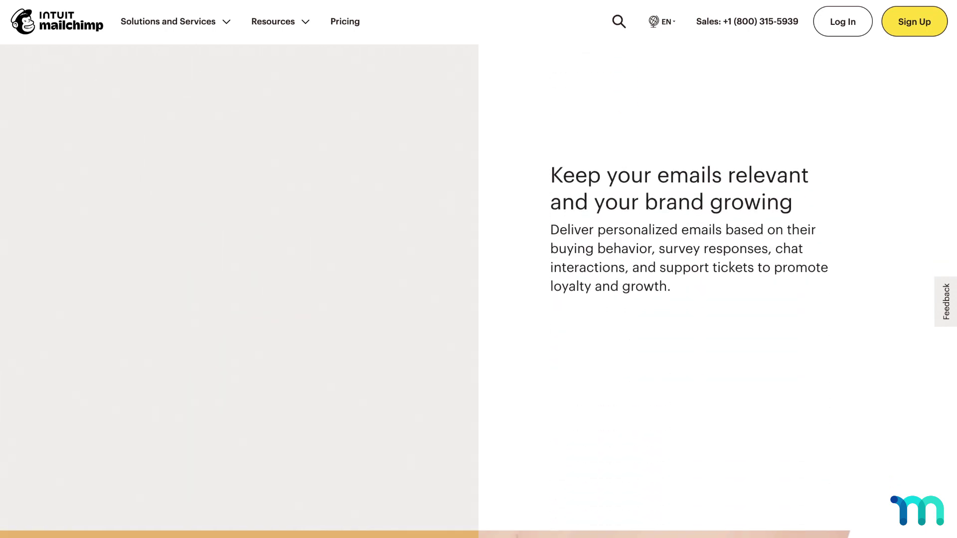
scroll(688, 289, "down", 6)
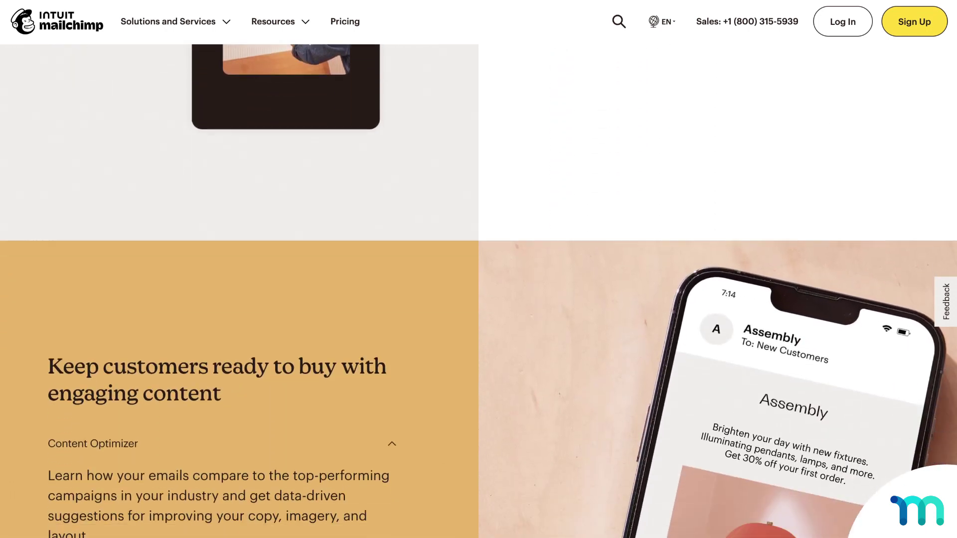
scroll(479, 290, "down", 5)
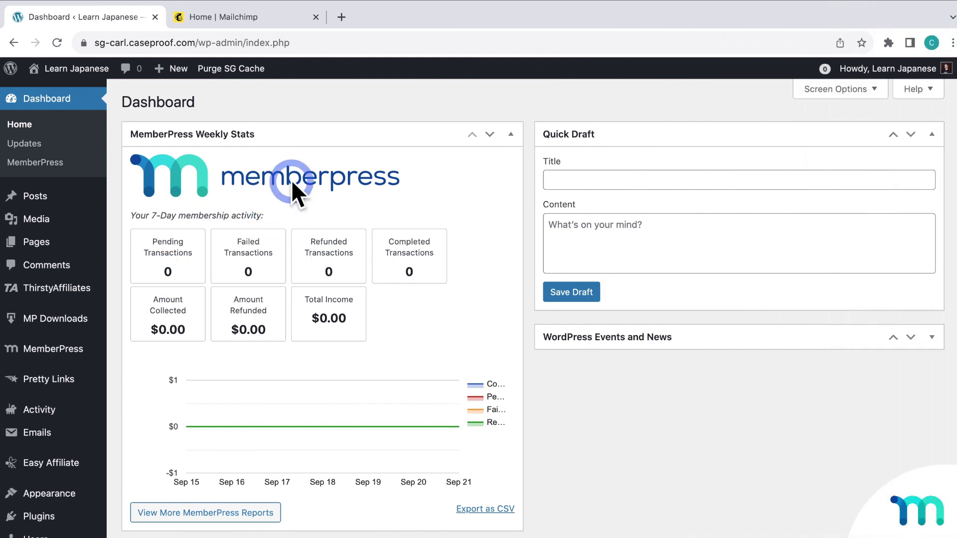
- Install the MailChimp 3.0 add-on from the MemberPress Add-ons page in WordPress
left_click(216, 17)
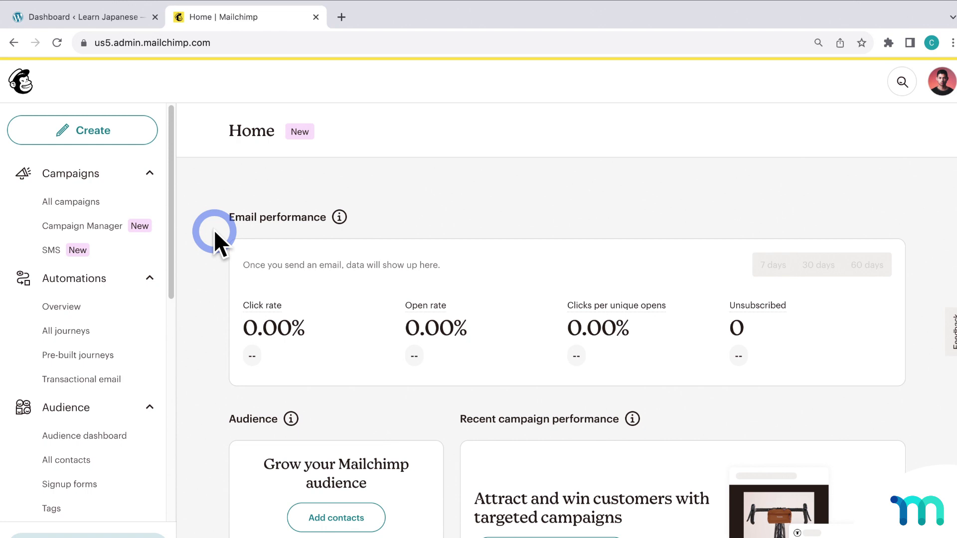
left_click(124, 16)
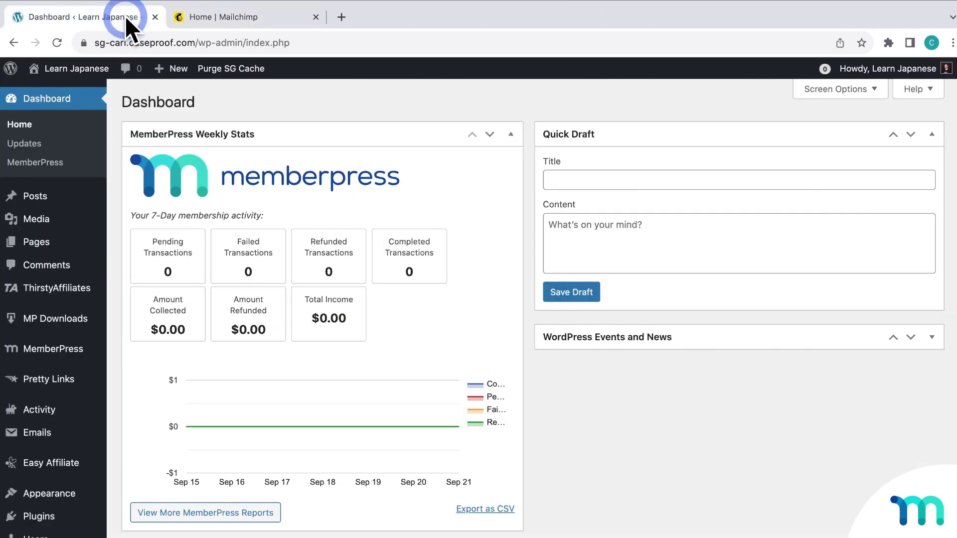
mouse_move(69, 350)
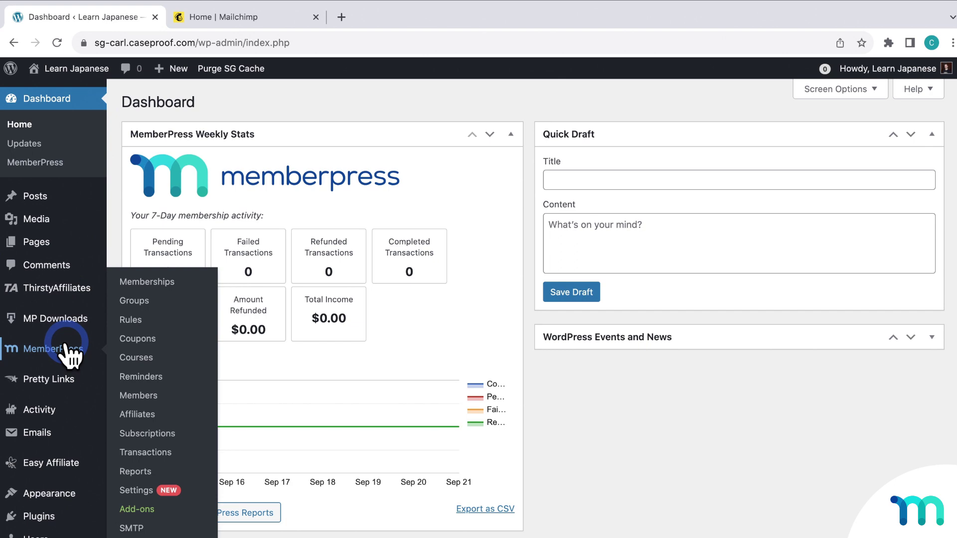
left_click(157, 509)
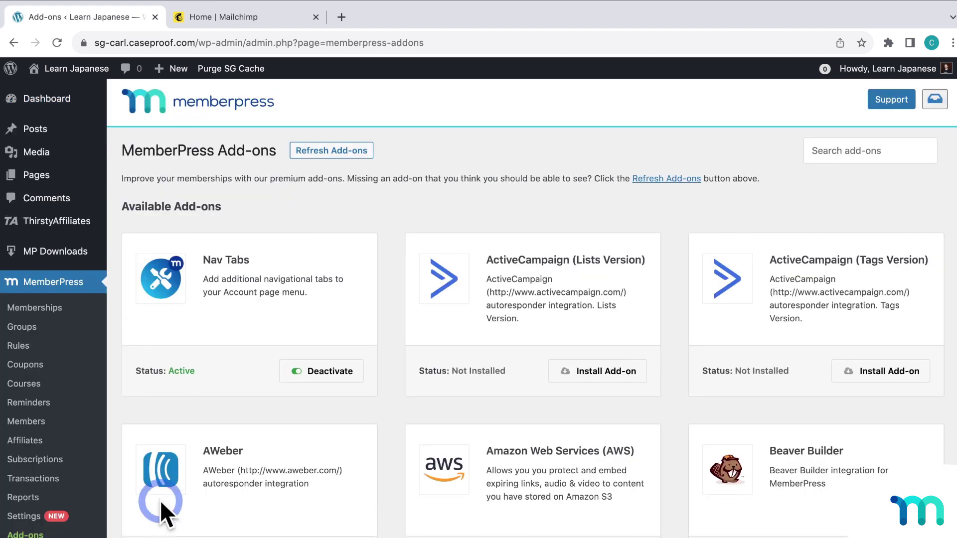
scroll(173, 282, "down", 2)
scroll(445, 306, "down", 20)
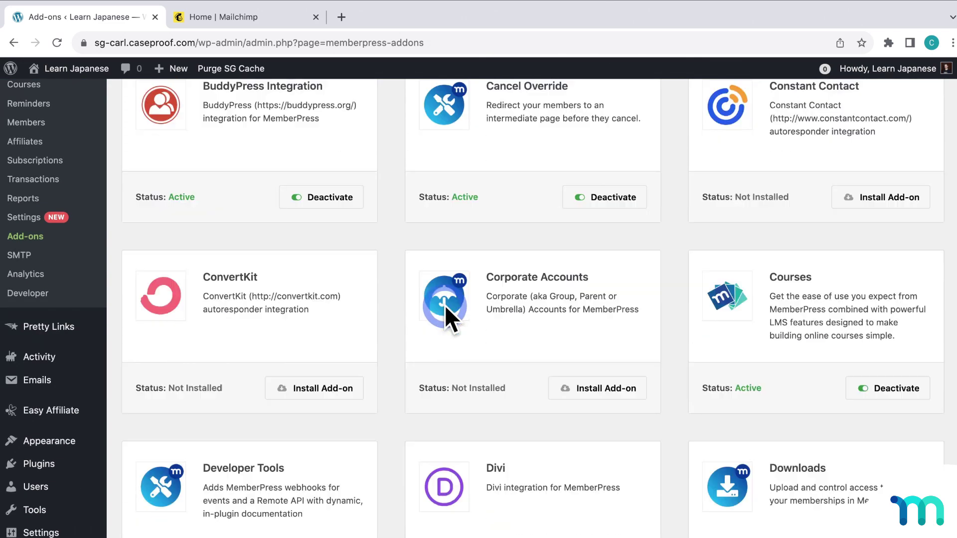
scroll(387, 241, "up", 1)
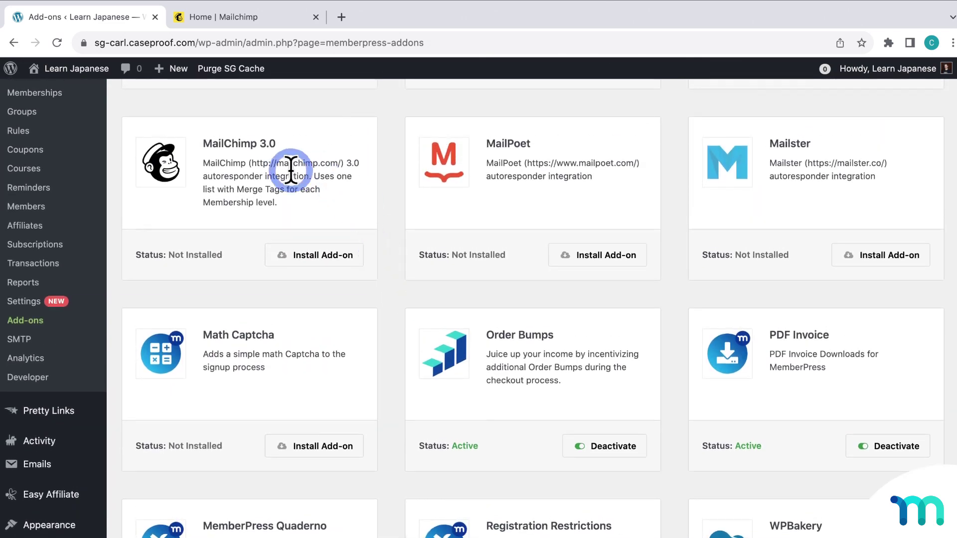
left_click(334, 254)
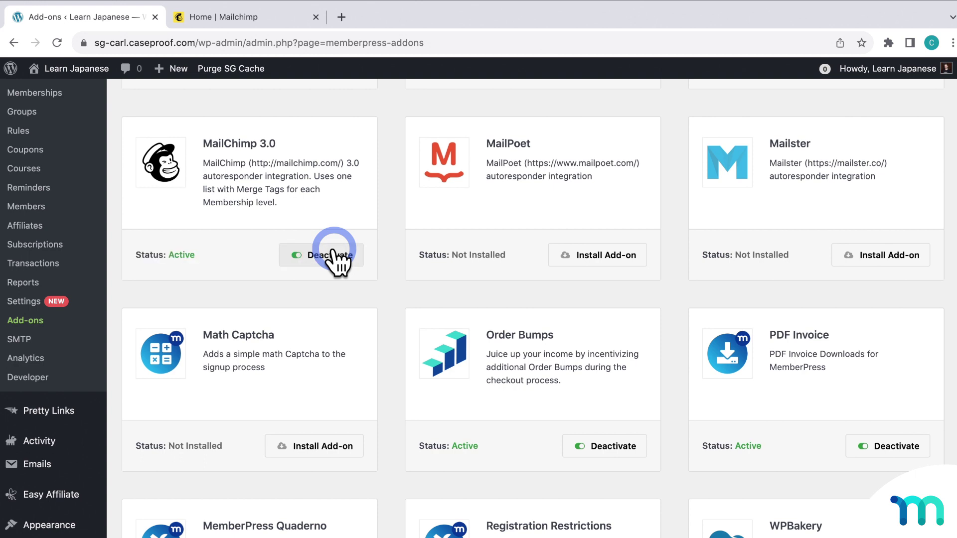
- Switch back to the Mailchimp account Home dashboard tab
left_click(273, 22)
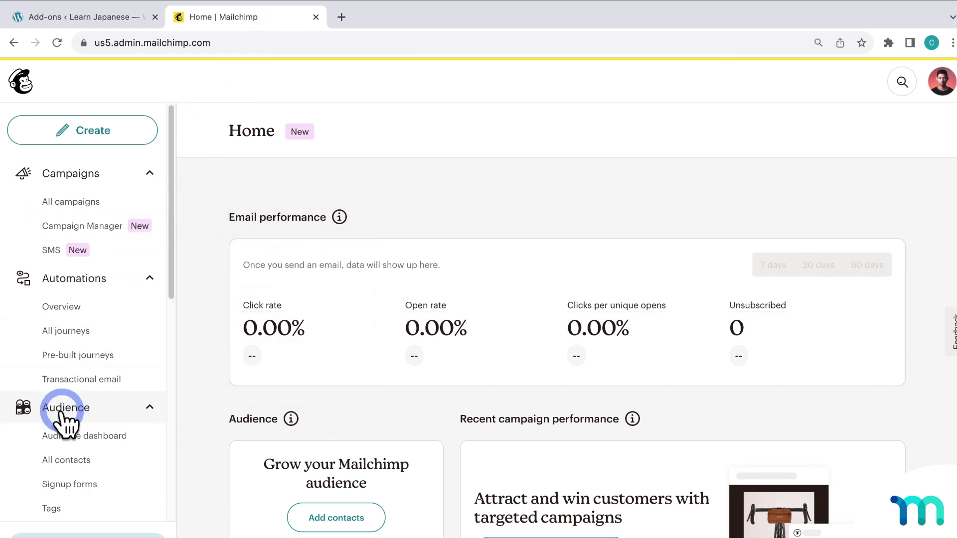
- Start creating a new audience and name it 'All Members'
left_click(109, 433)
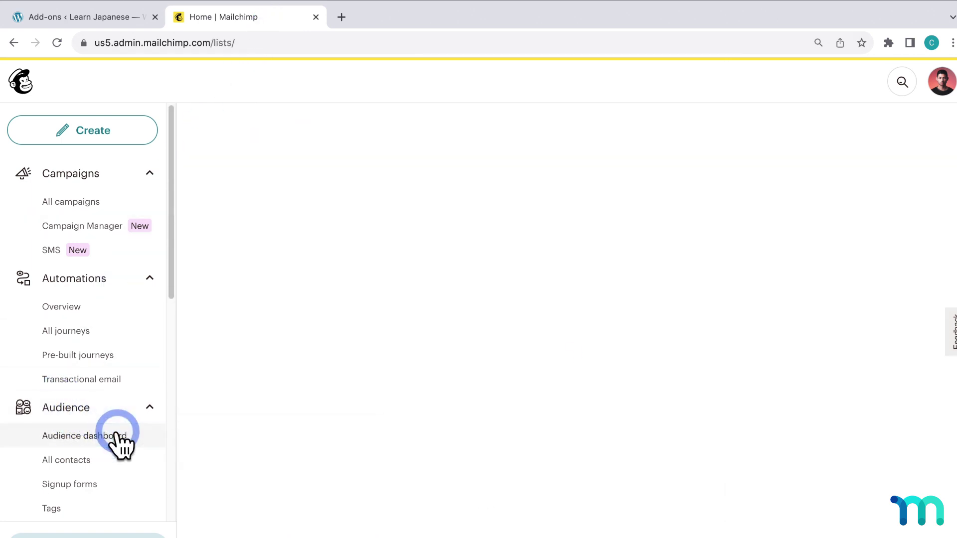
left_click(879, 152)
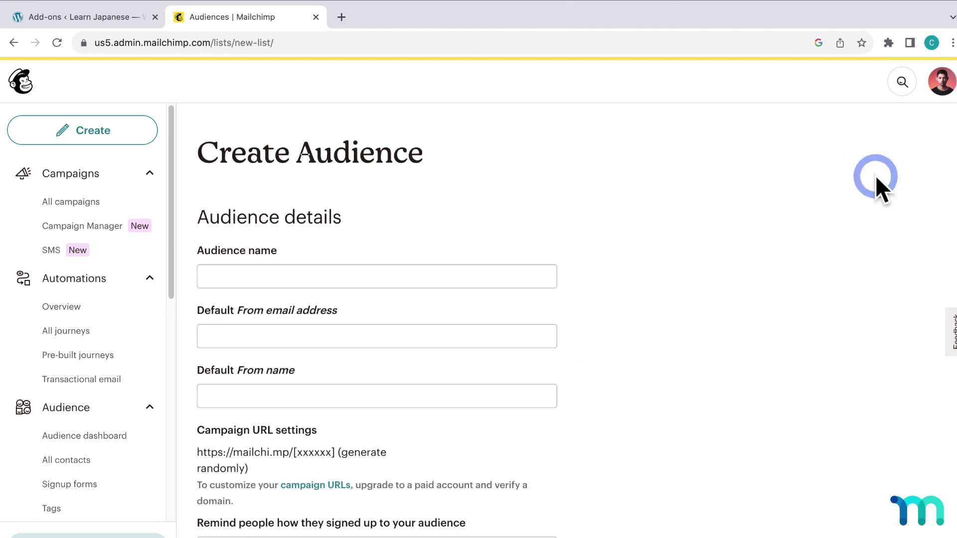
left_click(533, 273)
type("All Members")
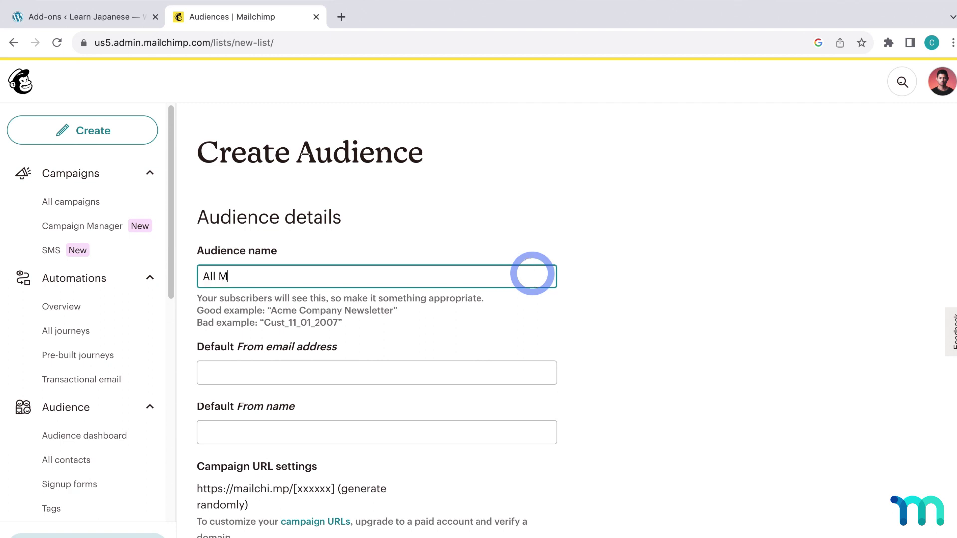
left_click(593, 275)
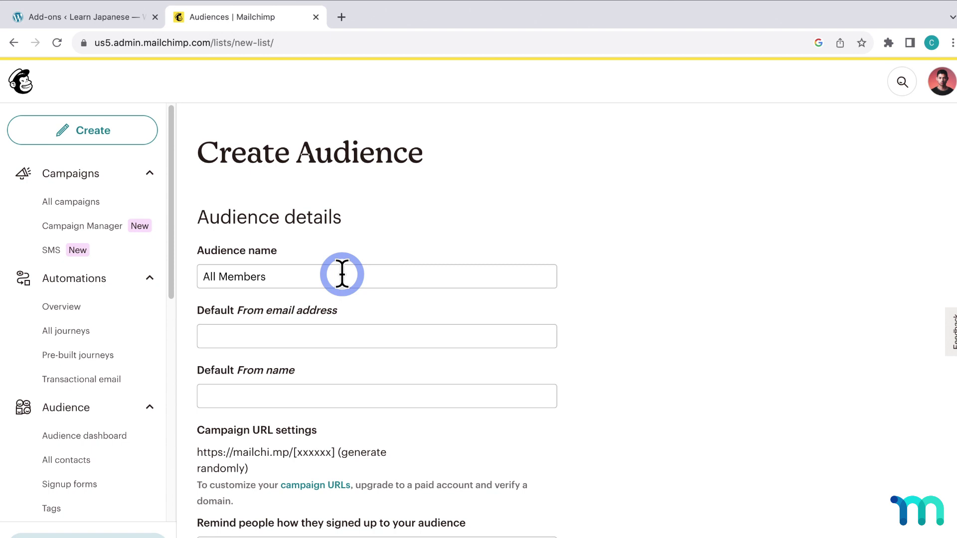
- Enter the default From email address and From name for the audience
scroll(342, 274, "down", 3)
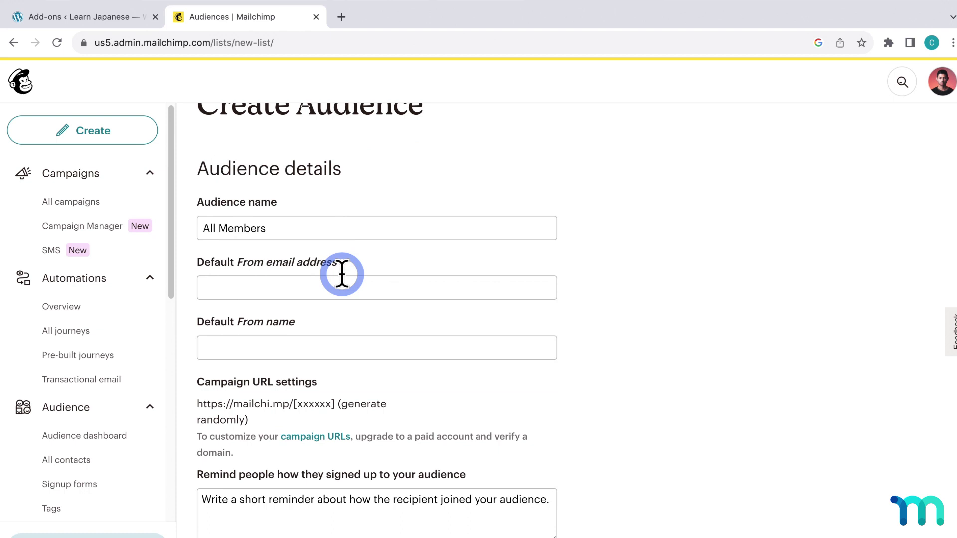
left_click(434, 194)
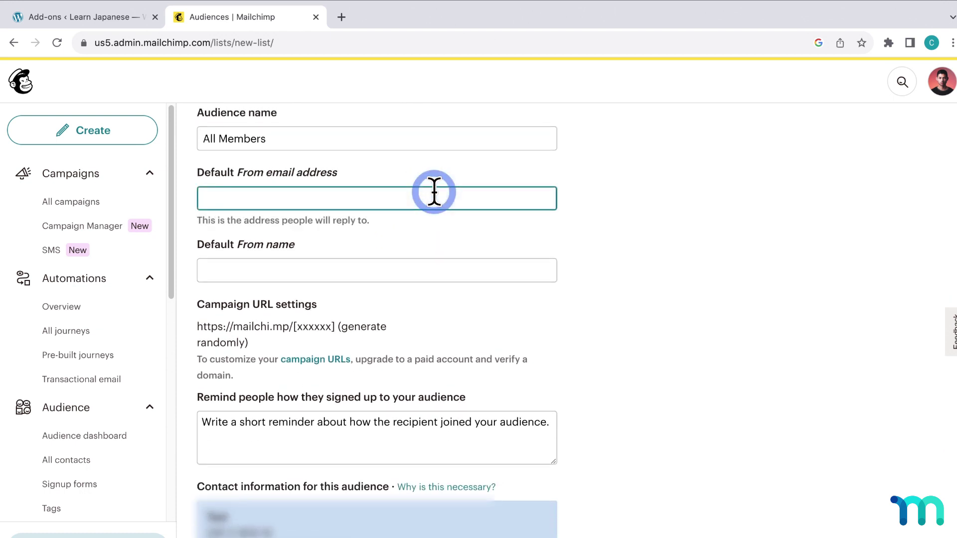
key("Tab")
type("Carl")
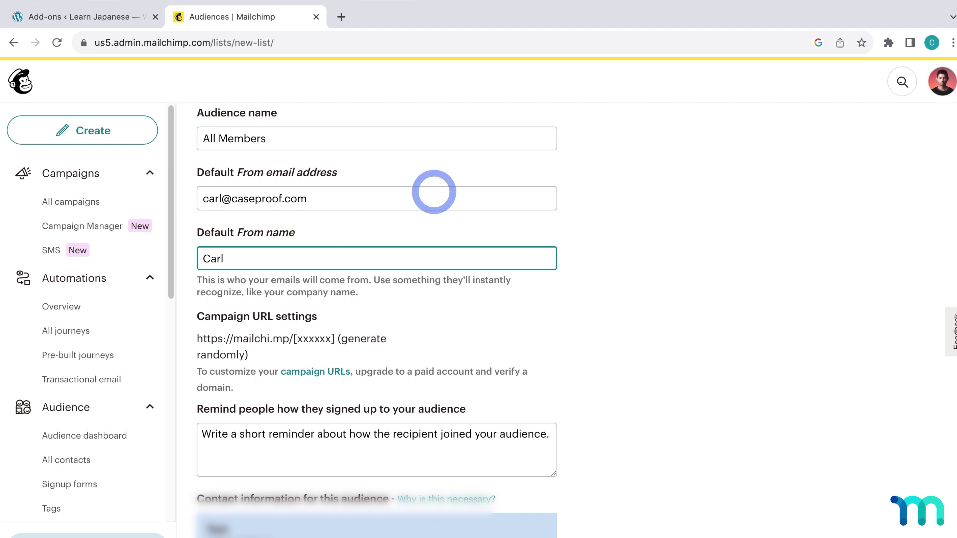
left_click(648, 268)
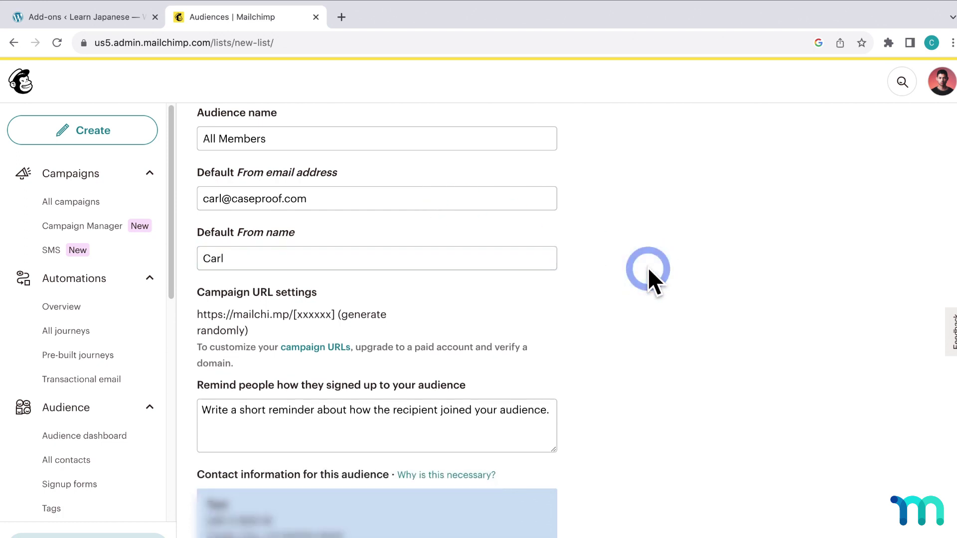
- Paste the membership-purchase signup reminder into the reminder box
scroll(648, 267, "down", 3)
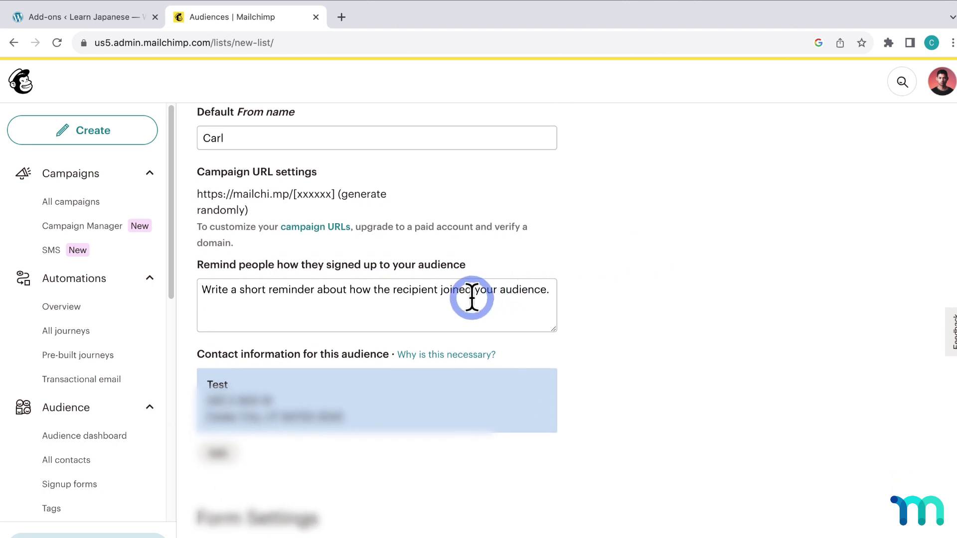
left_click(510, 295)
type("You’re receiving this email because you signed up for my awesome mailing list when you purchased a membership!")
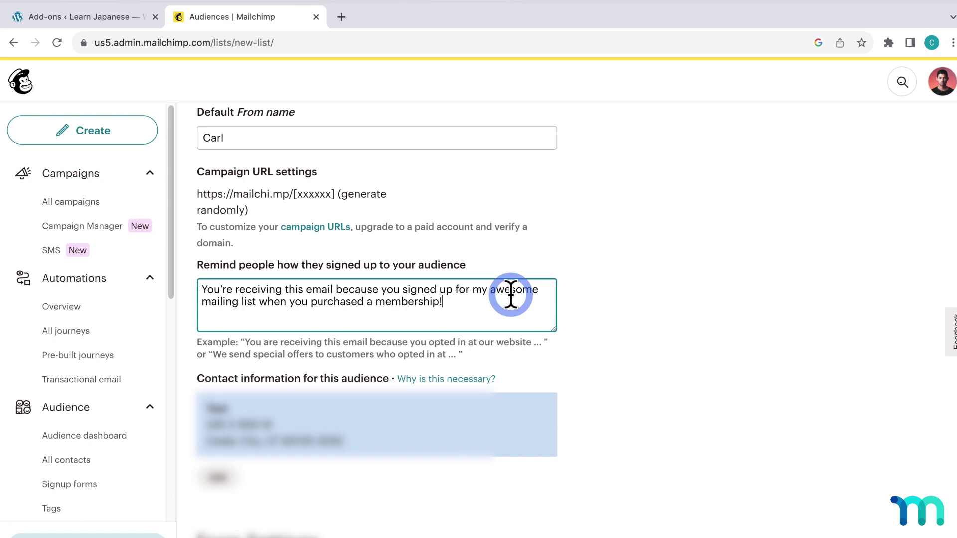
left_click(596, 296)
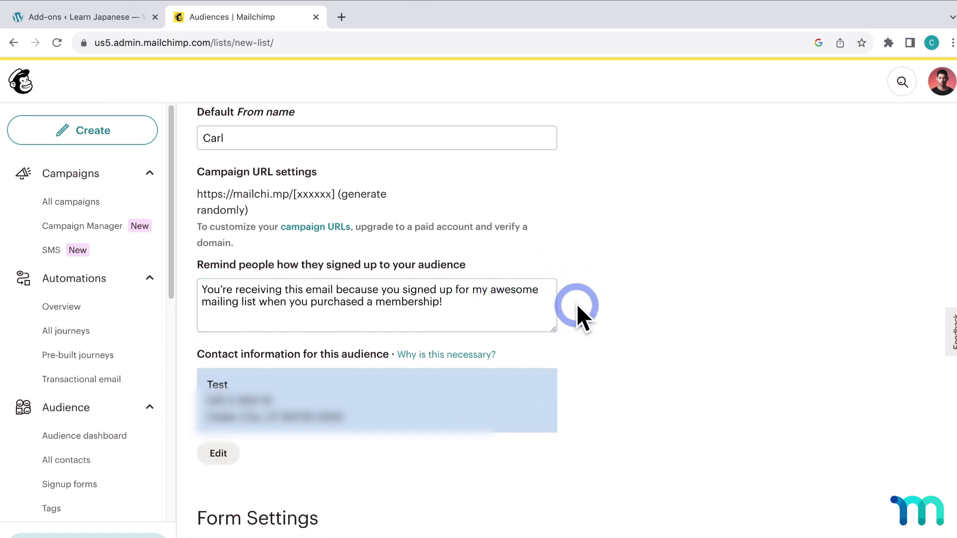
- Leave One-by-one subscribe notifications unchecked and save the All Members audience
scroll(578, 305, "down", 8)
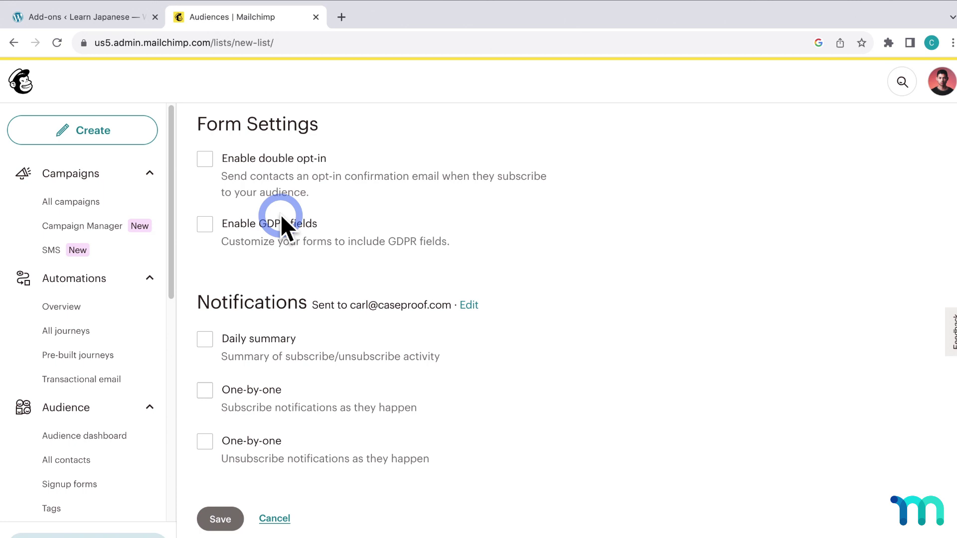
scroll(317, 334, "down", 1)
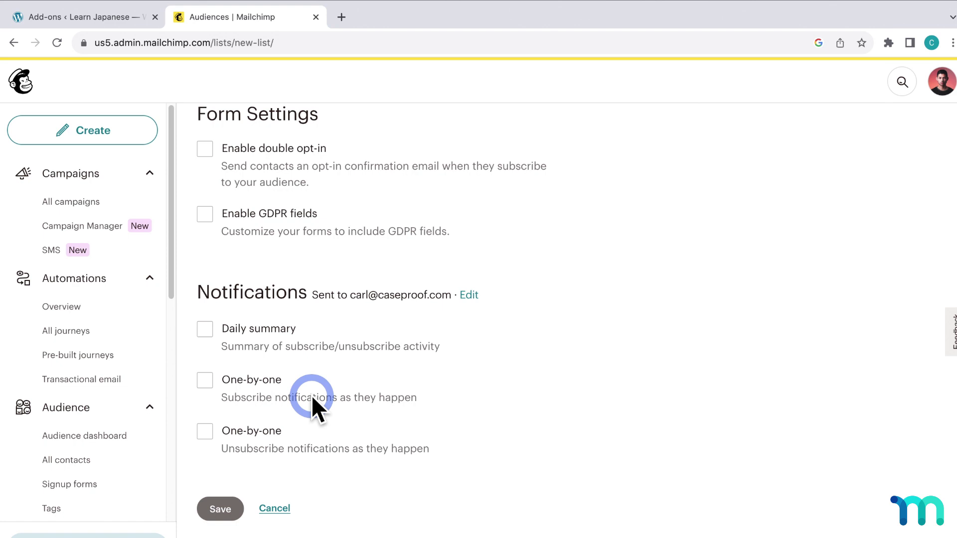
left_click(205, 381)
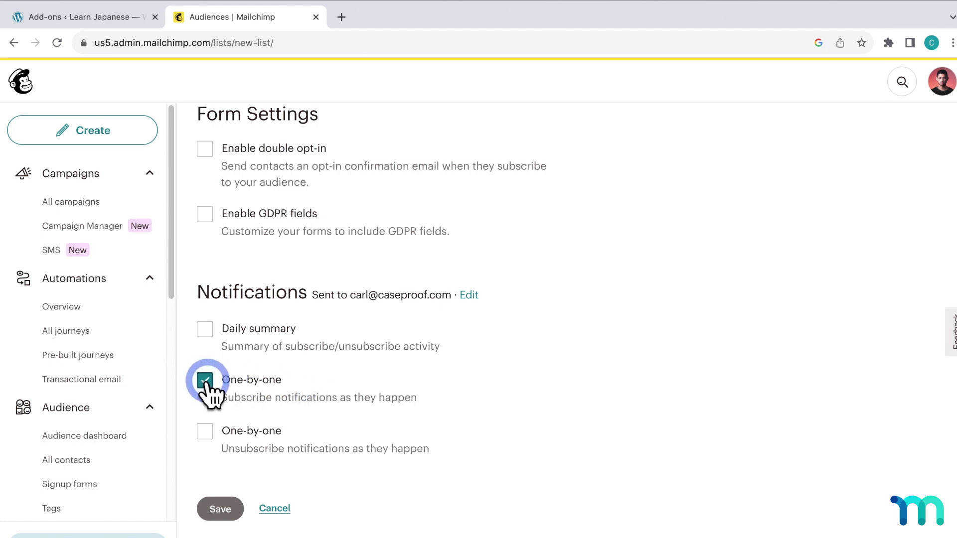
left_click(205, 381)
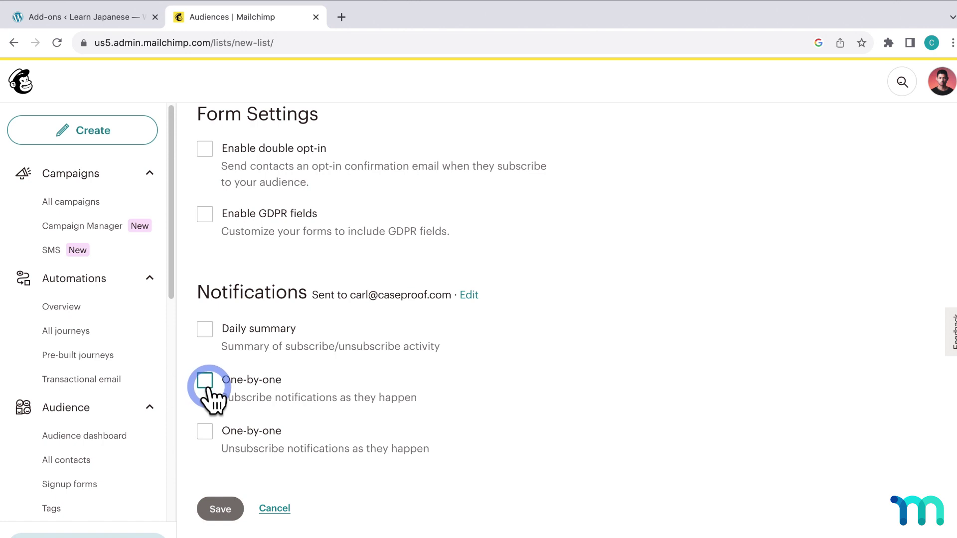
left_click(231, 509)
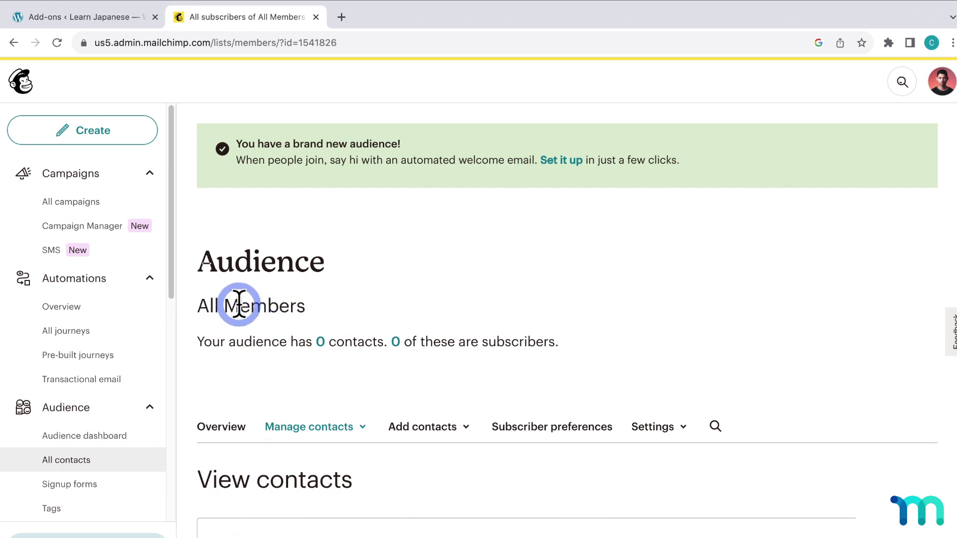
scroll(379, 308, "down", 2)
scroll(387, 313, "down", 5)
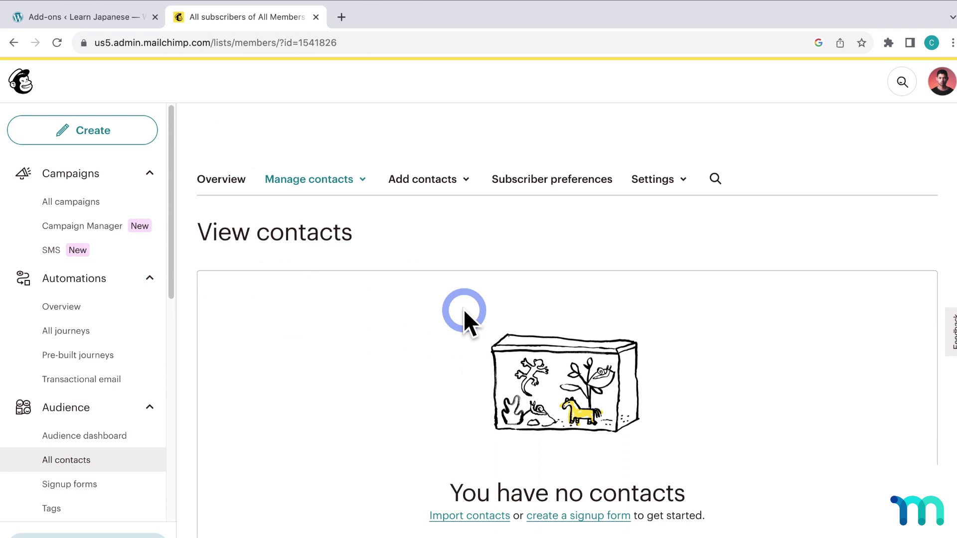
scroll(385, 272, "up", 4)
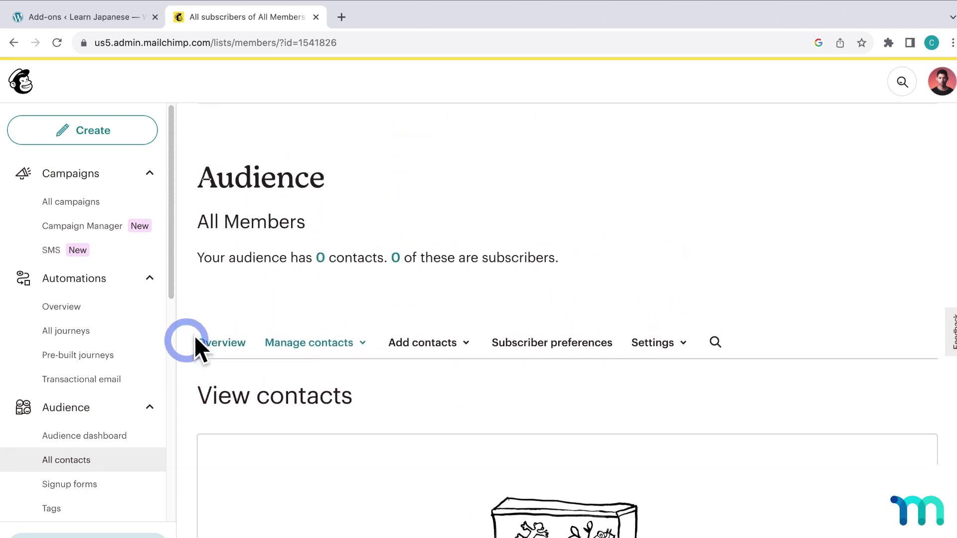
left_click(90, 460)
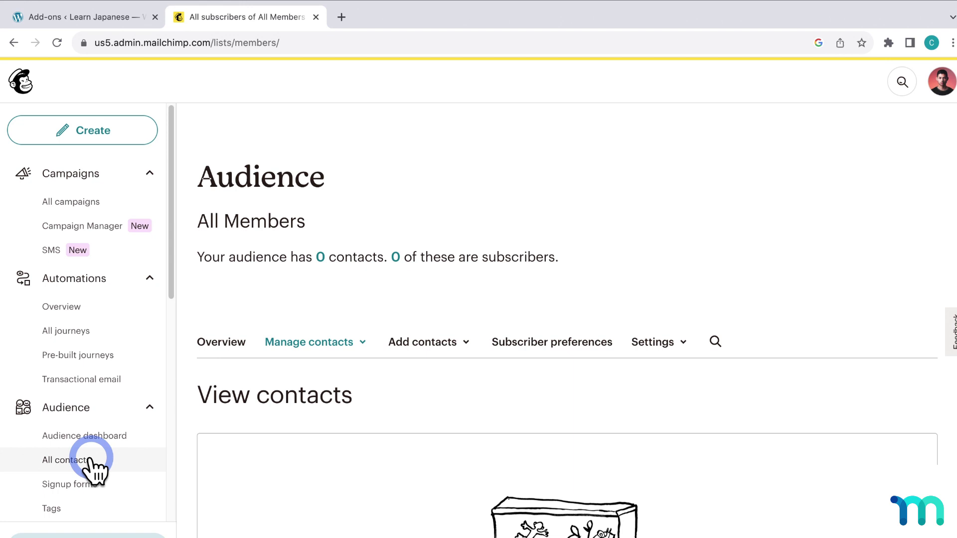
- Go to Settings > Audience fields and *|MERGE|* tags for All Members
left_click(669, 323)
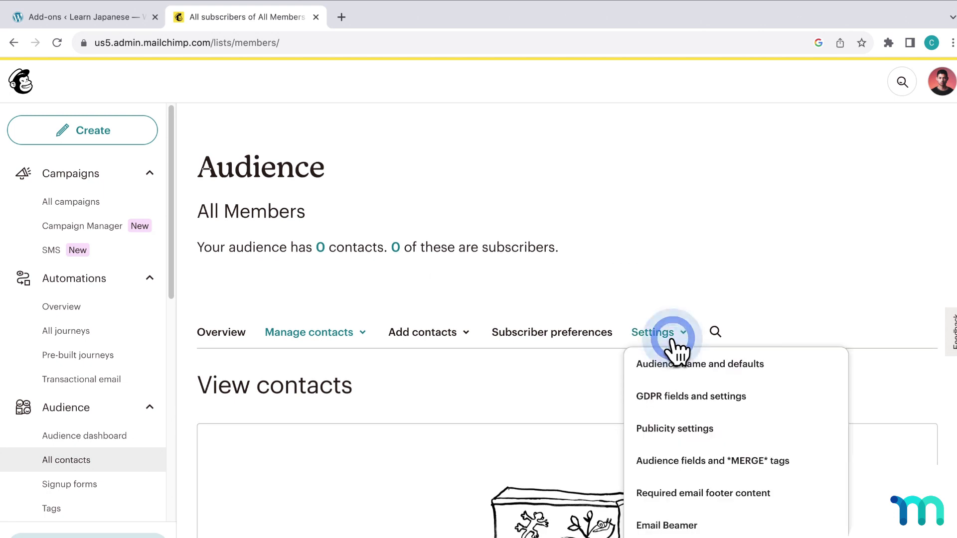
left_click(748, 462)
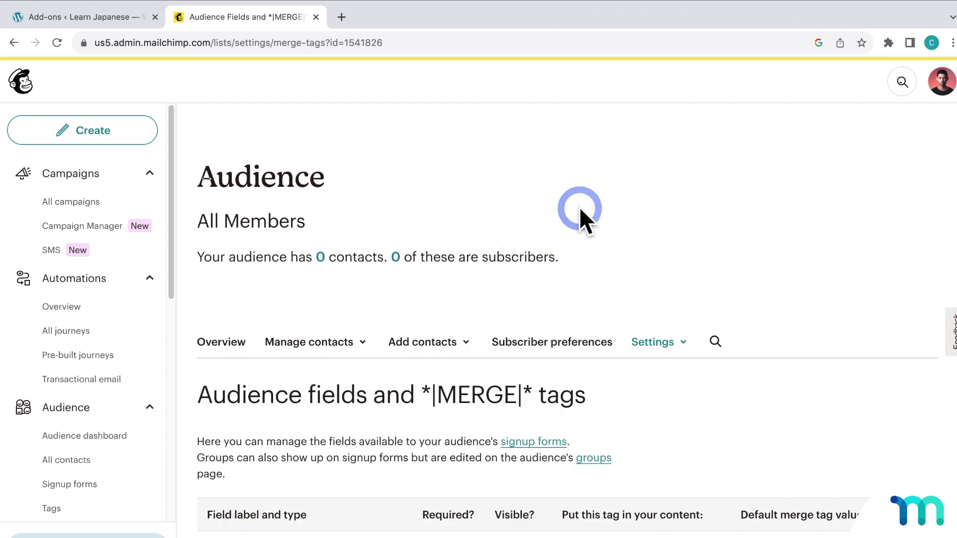
scroll(579, 207, "down", 6)
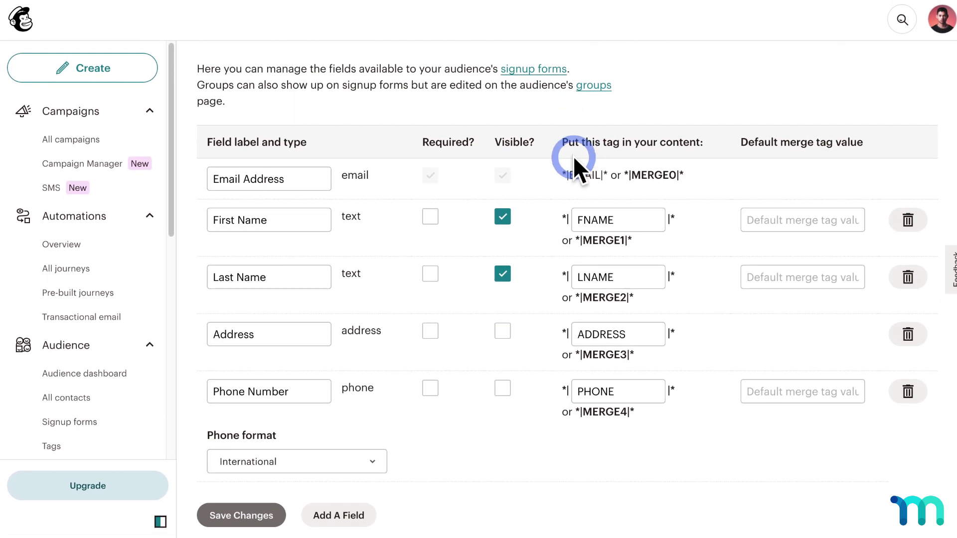
- Add a Text field and rename its Untitled label to 'Members'
left_click(355, 516)
scroll(455, 399, "down", 2)
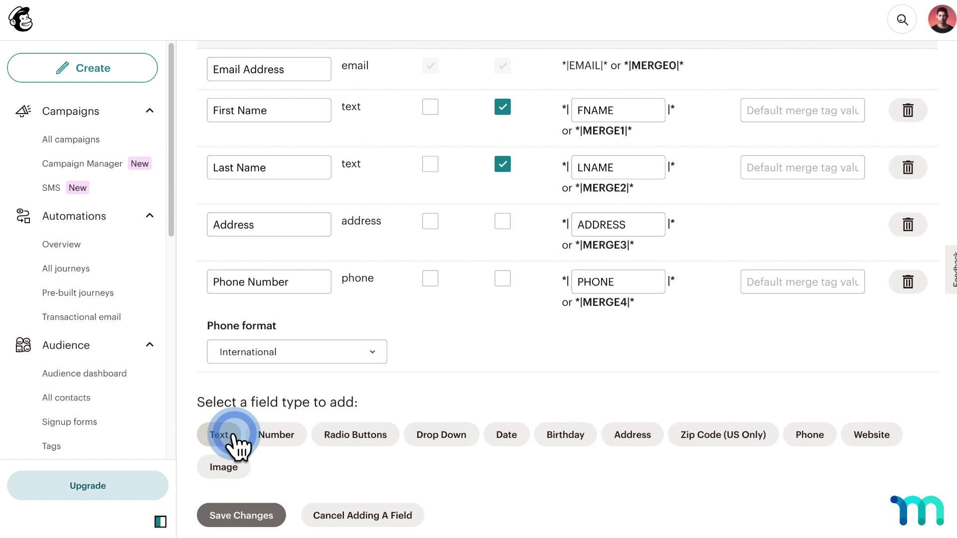
left_click(234, 434)
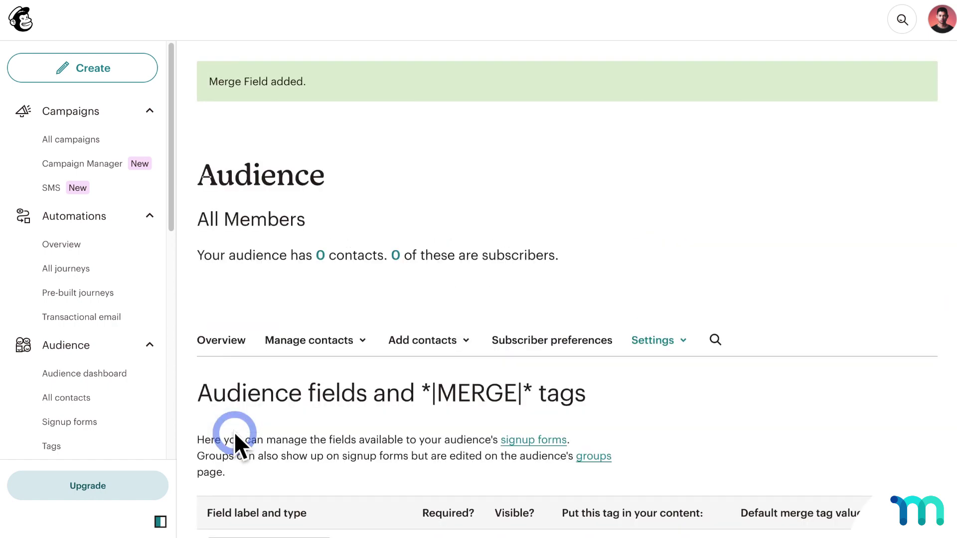
scroll(372, 341, "down", 5)
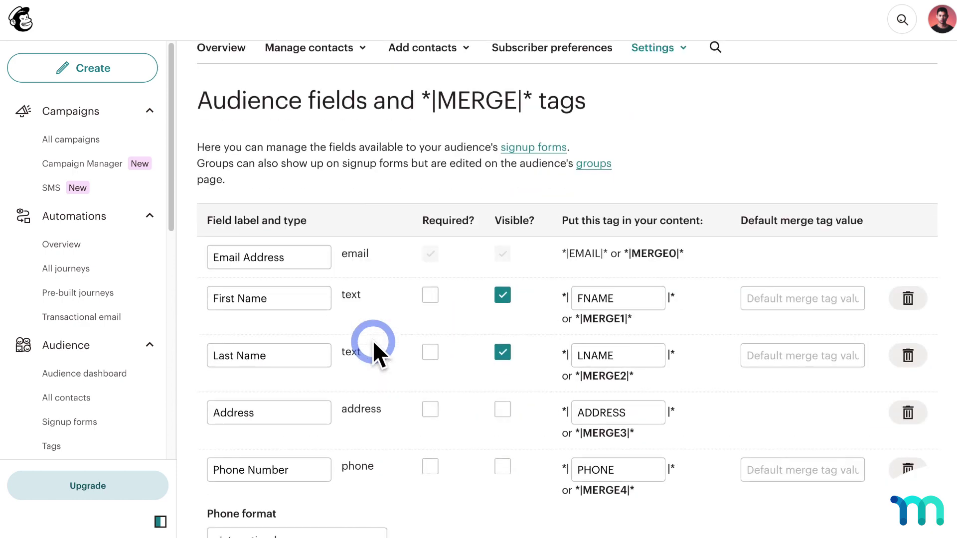
scroll(372, 340, "down", 3)
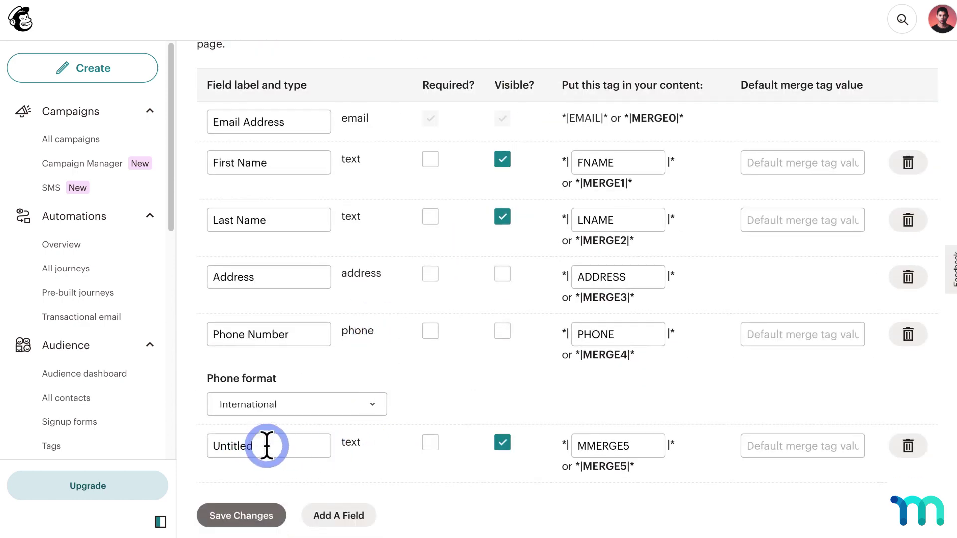
left_click(298, 445)
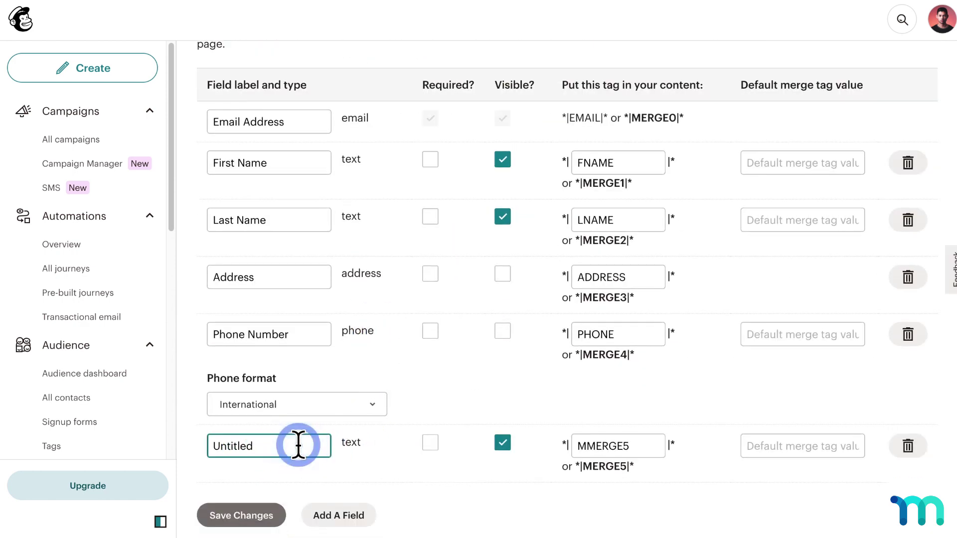
key("BackSpace")
key("BackSpace")
key("BackSpace")
key("BackSpace")
key("BackSpace")
key("BackSpace")
key("BackSpace")
key("BackSpace")
type("Members")
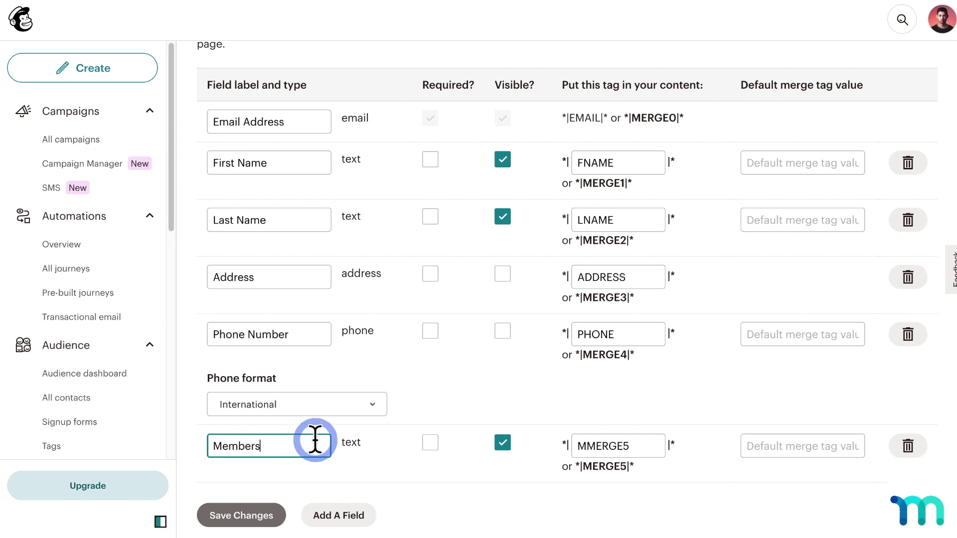
left_click(343, 444)
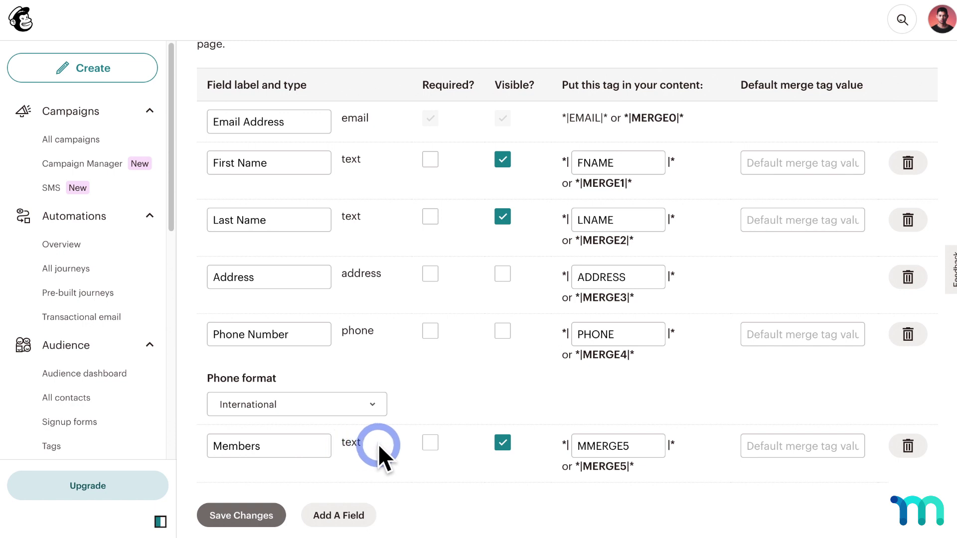
- Uncheck Visible for Members, keep Address optional, and save the merge field changes
left_click(501, 446)
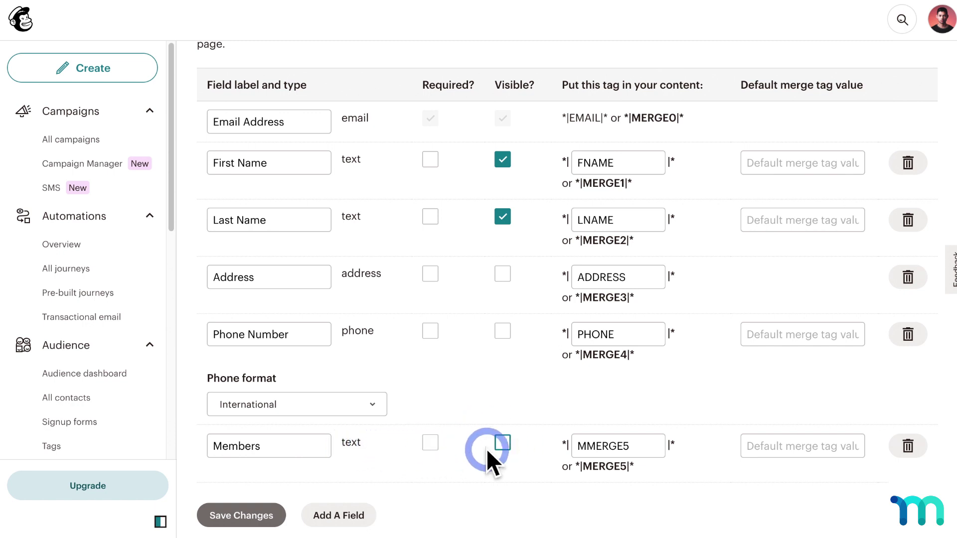
left_click(494, 468)
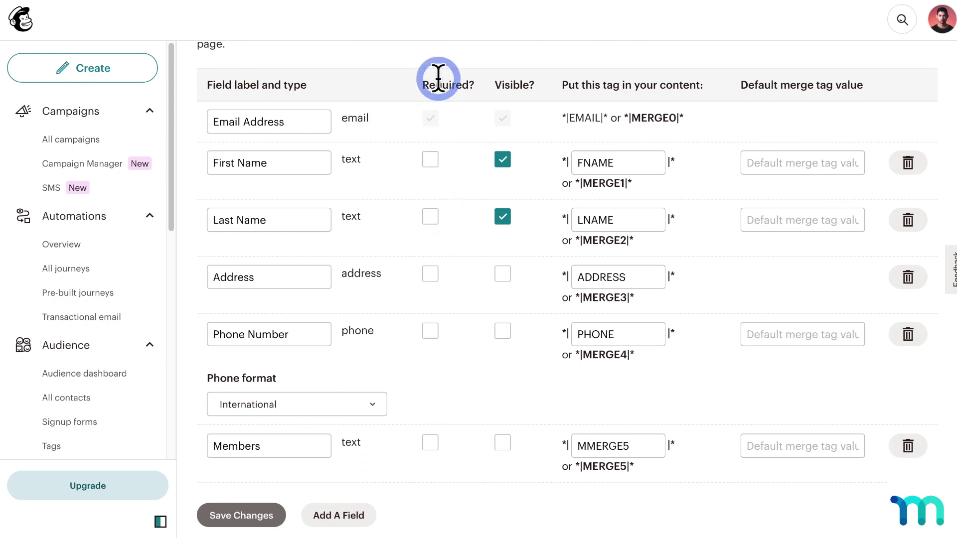
left_click(437, 277)
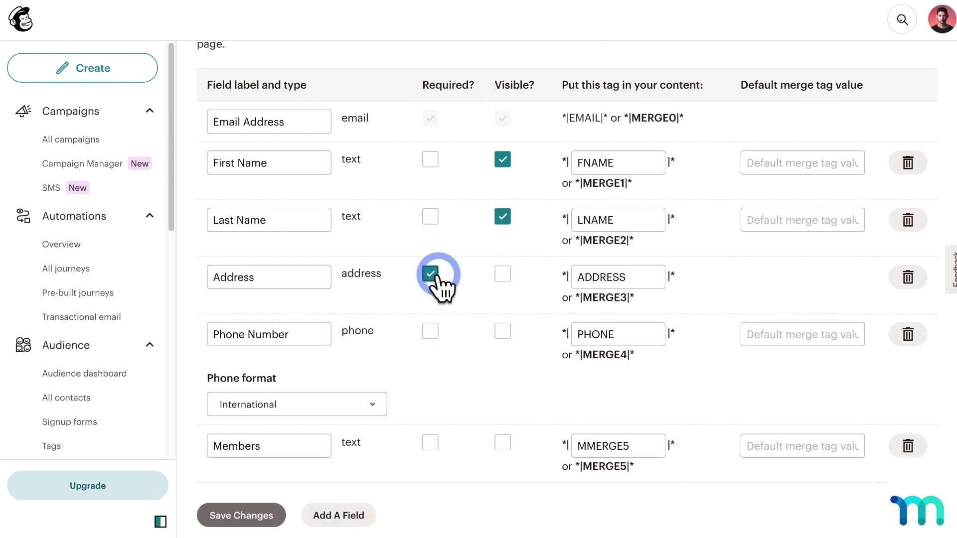
left_click(432, 275)
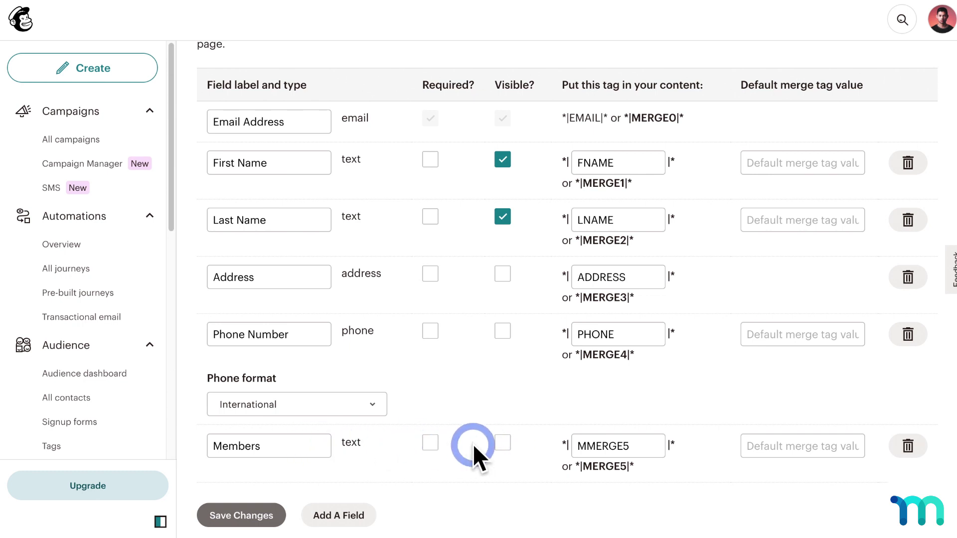
left_click(267, 517)
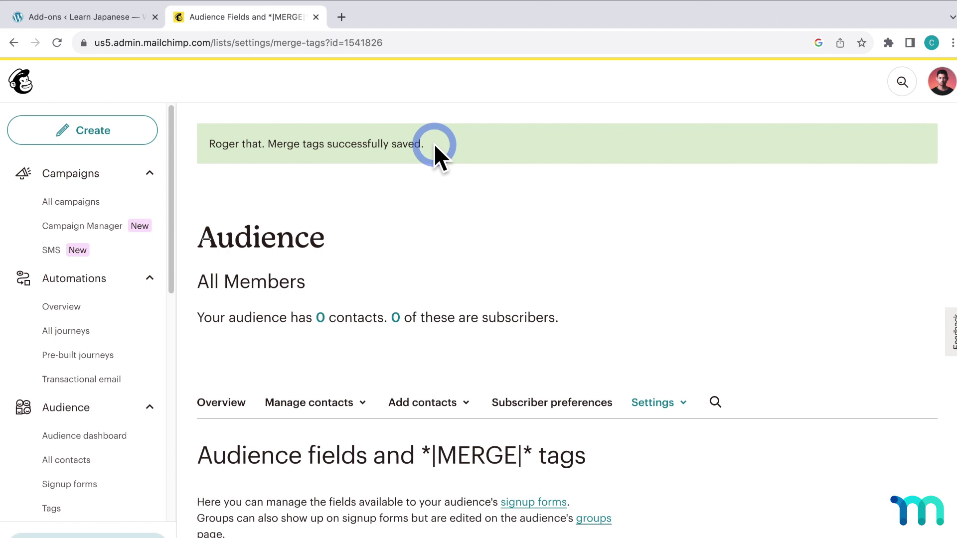
- Tick Enable MailChimp 3.0 in MemberPress Marketing settings, then return to Mailchimp's merge tags page
left_click(131, 20)
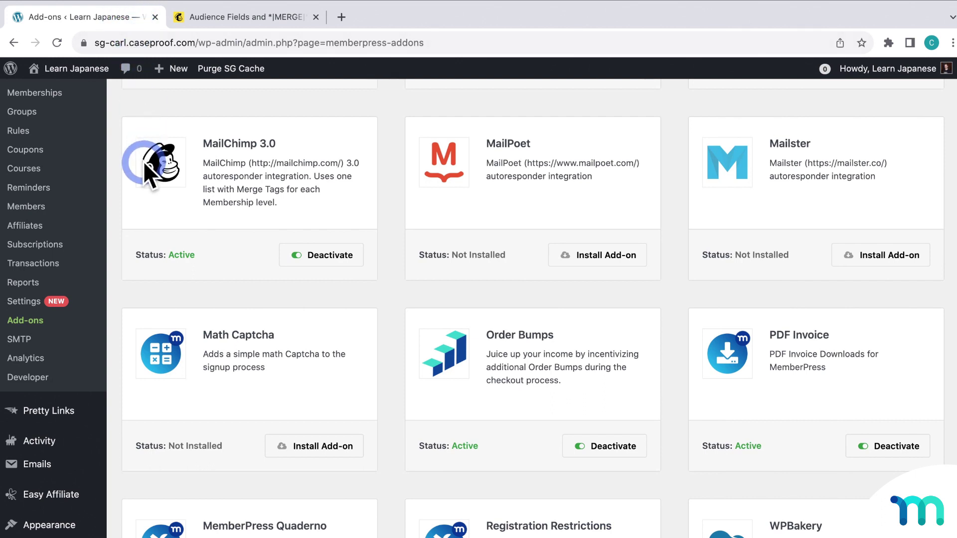
left_click(47, 289)
left_click(38, 301)
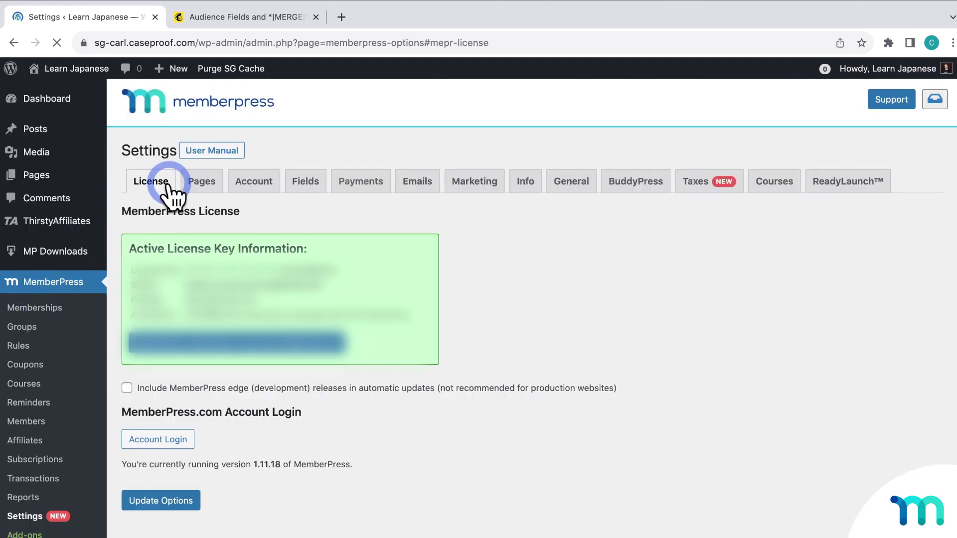
left_click(461, 179)
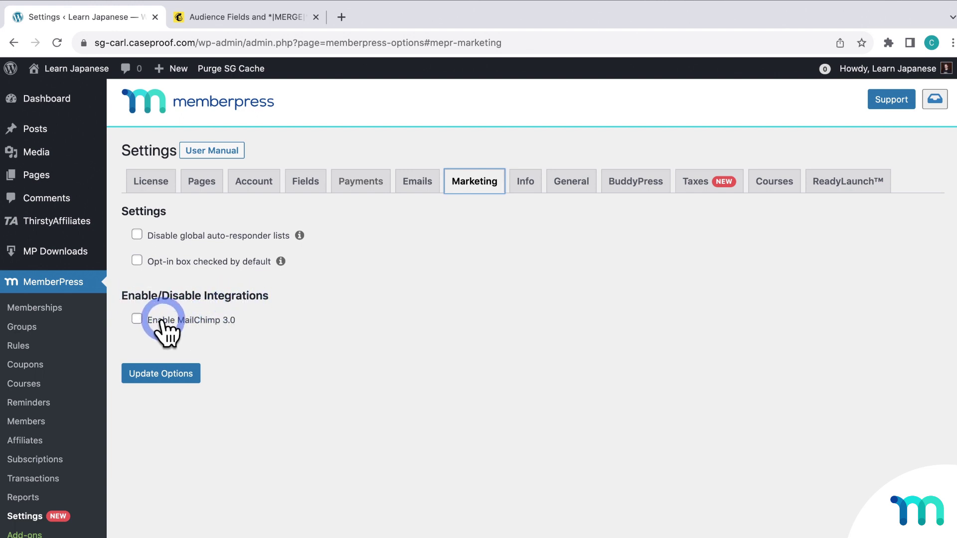
left_click(137, 319)
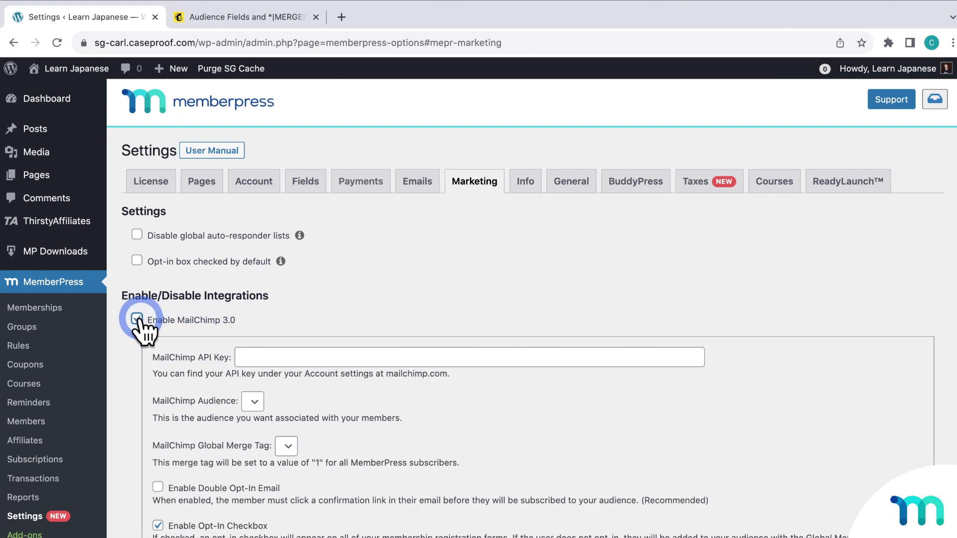
scroll(537, 286, "down", 3)
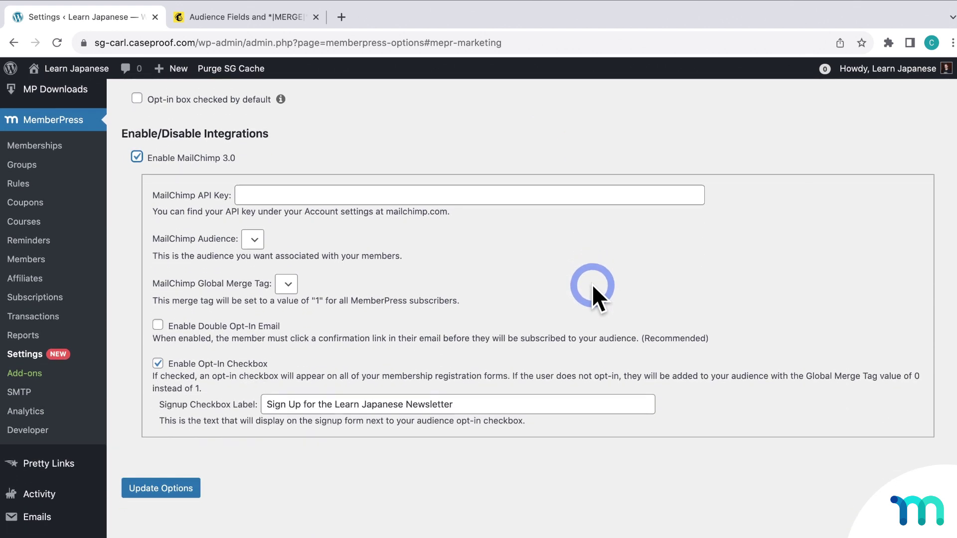
left_click(591, 284)
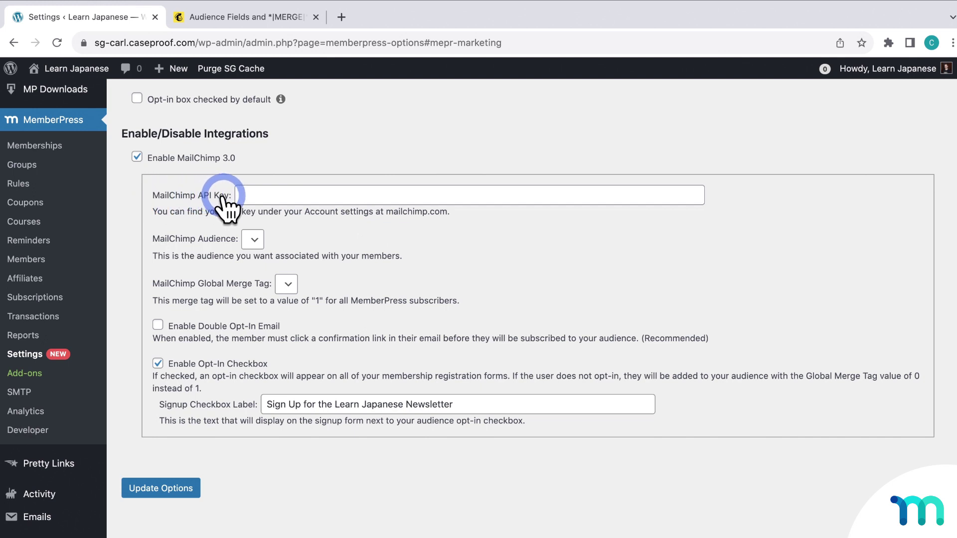
left_click(279, 19)
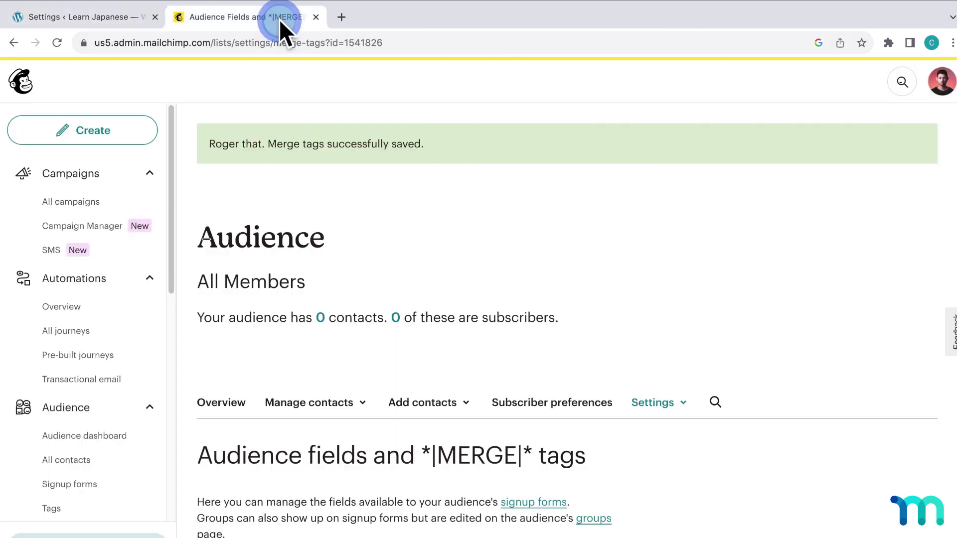
- Go to Account & billing > Extras > API keys and scroll to the revoked keys table
left_click(943, 84)
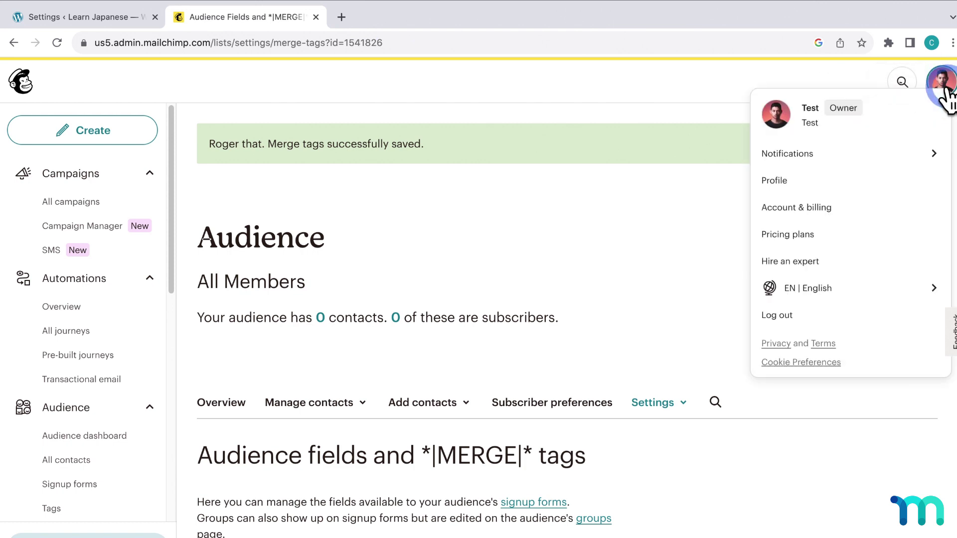
left_click(814, 208)
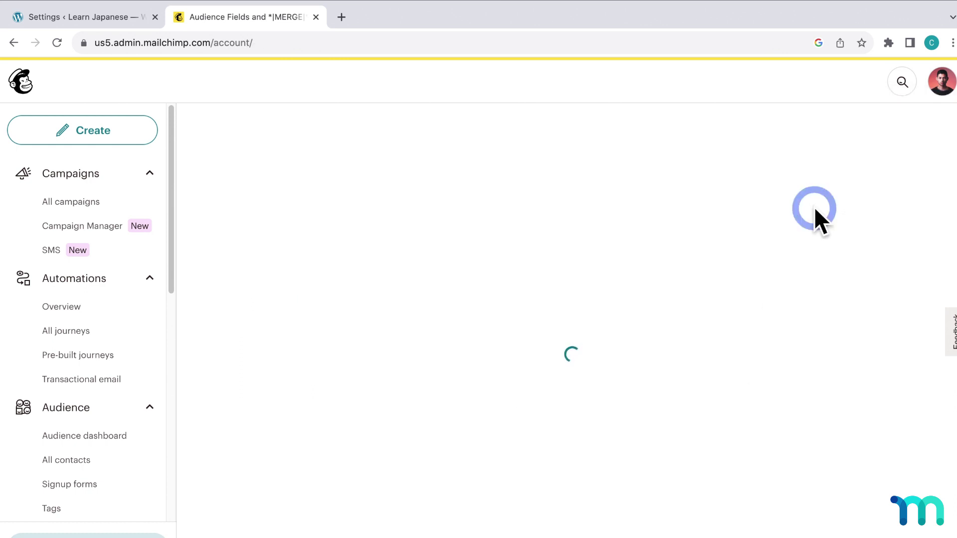
left_click(506, 222)
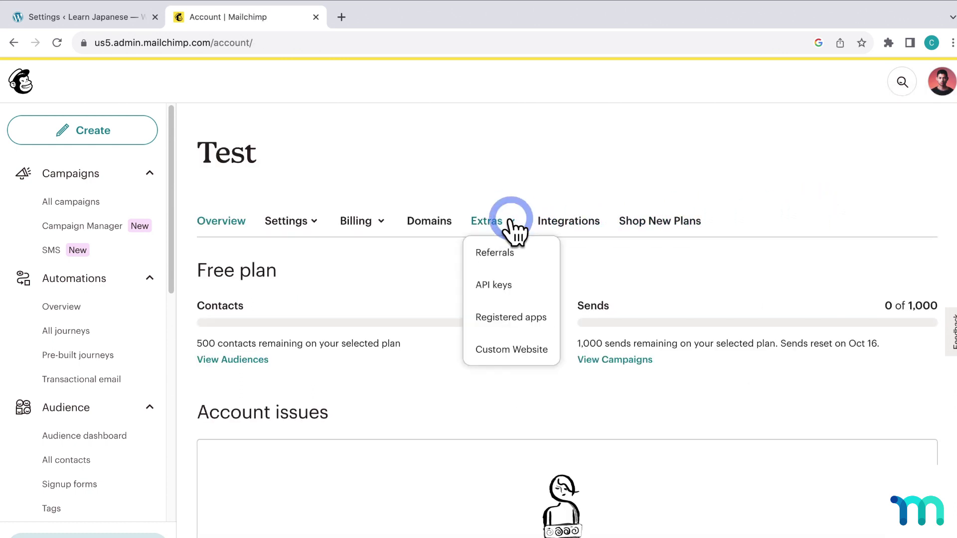
left_click(526, 279)
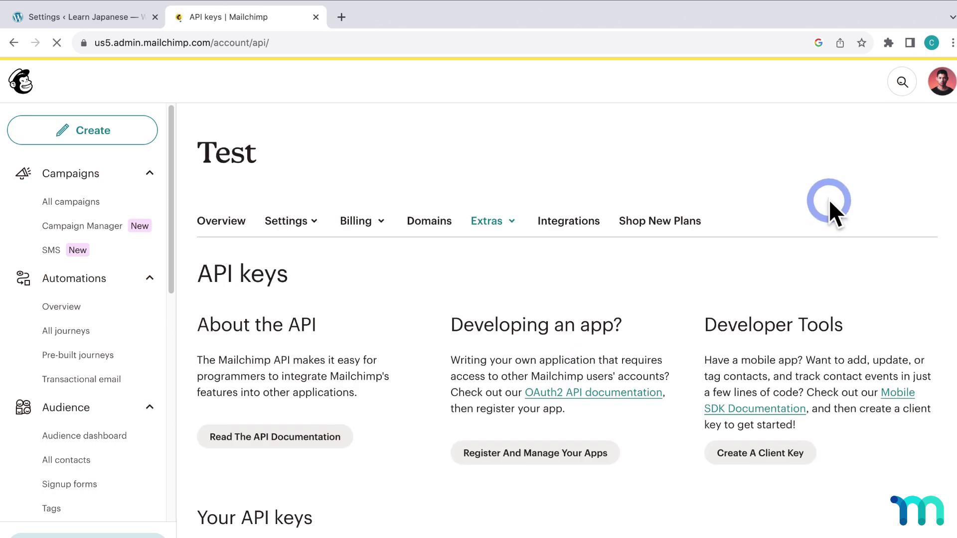
scroll(829, 199, "down", 6)
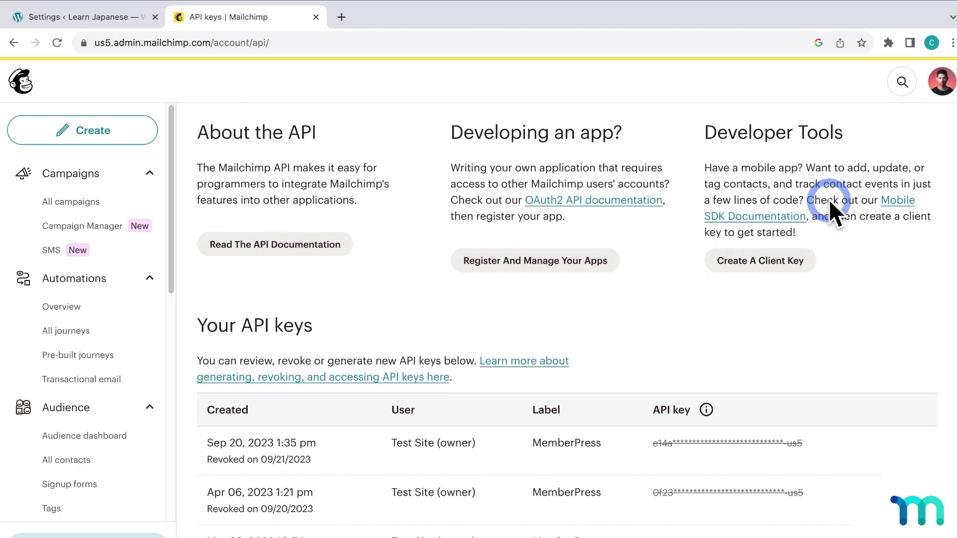
scroll(829, 199, "down", 2)
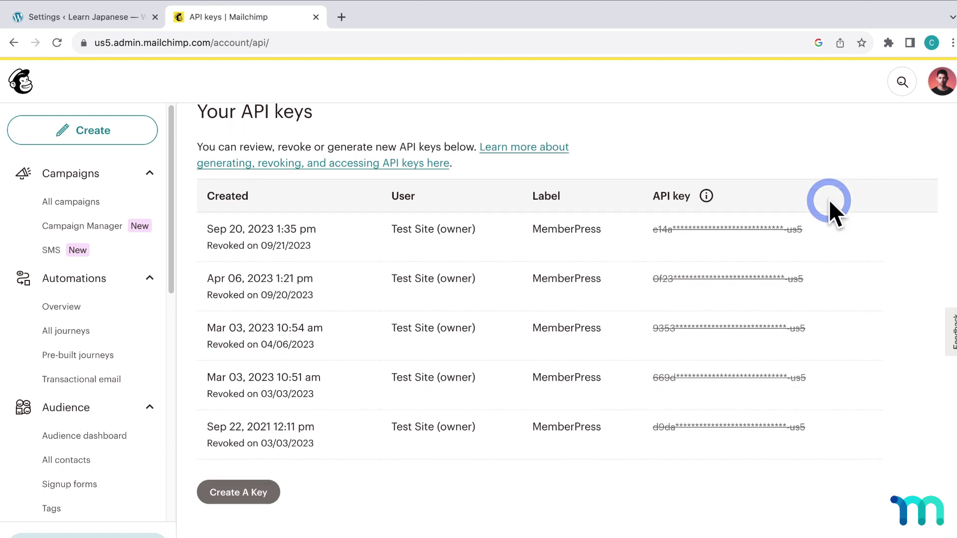
scroll(830, 199, "down", 1)
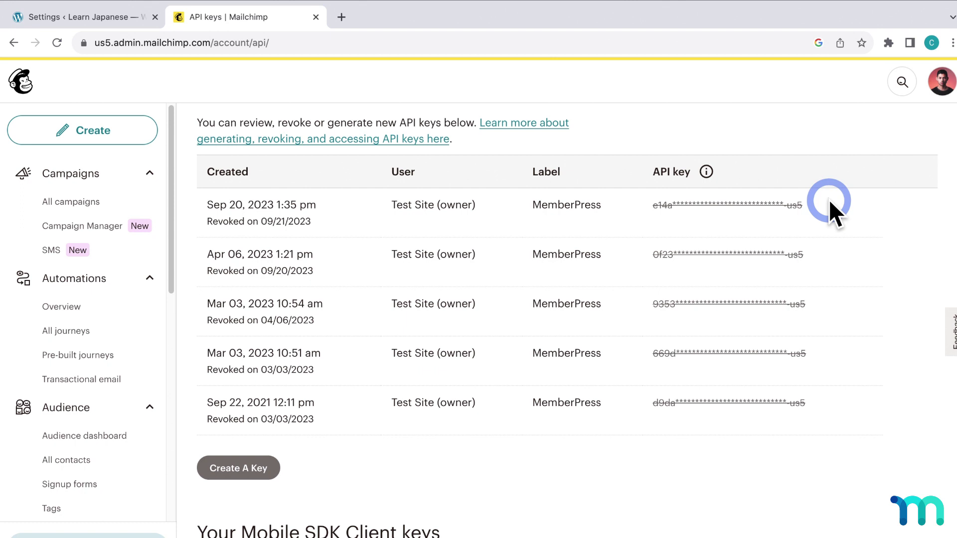
- Generate a Mailchimp API key named 'MemberPress' and copy it to the clipboard
left_click(262, 471)
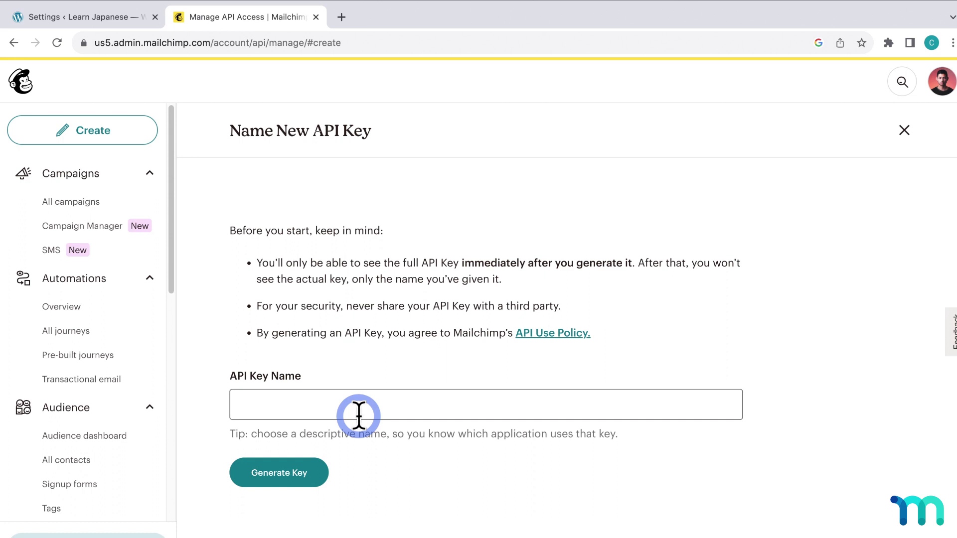
left_click(369, 405)
type("Mem")
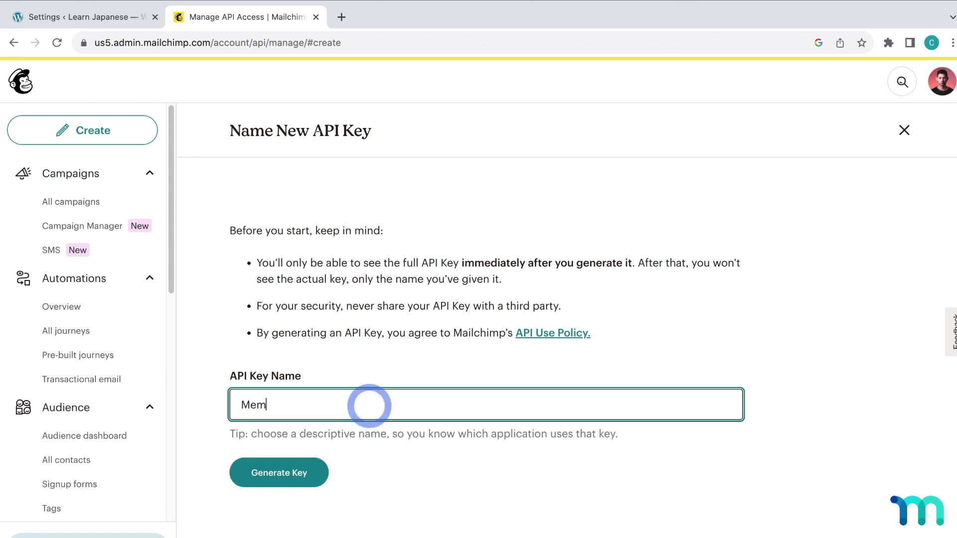
type("berPress")
left_click(387, 451)
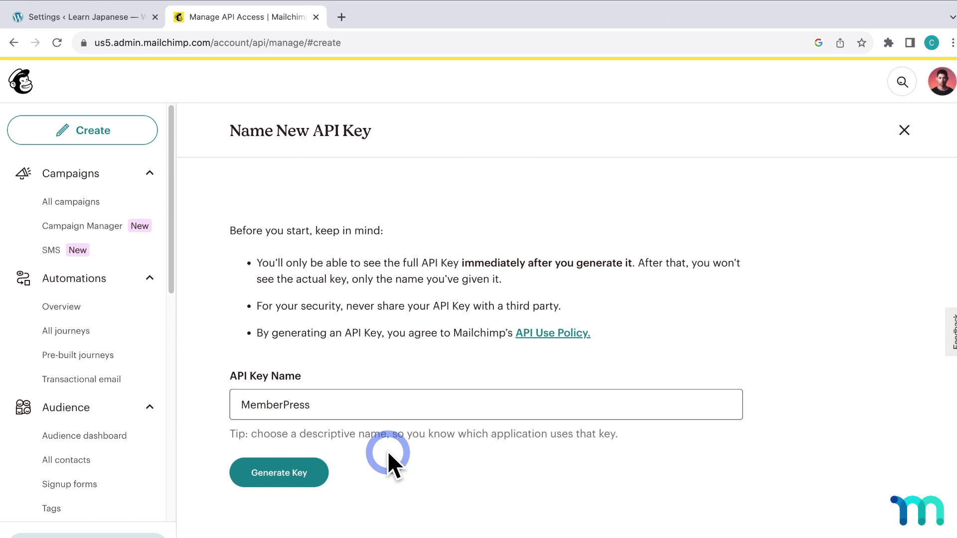
left_click(235, 404)
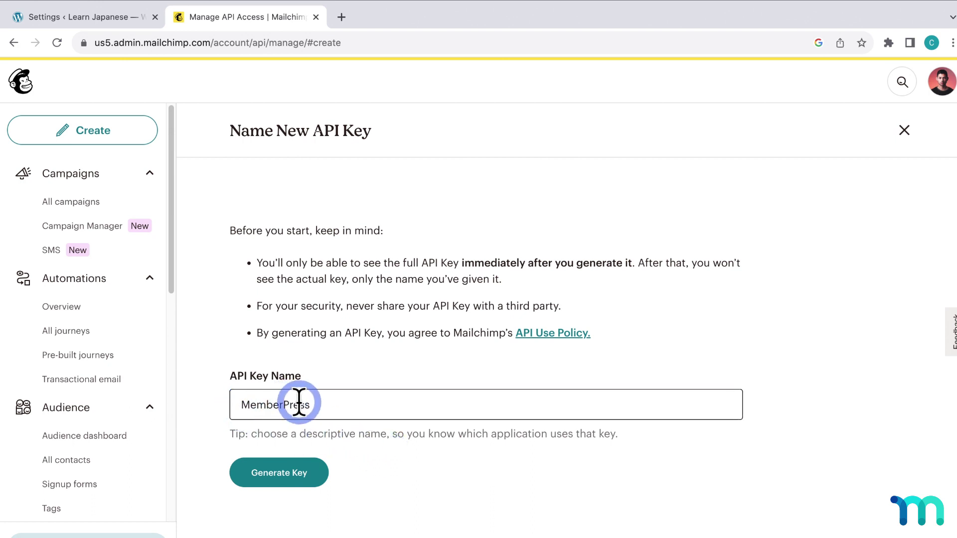
left_click(312, 480)
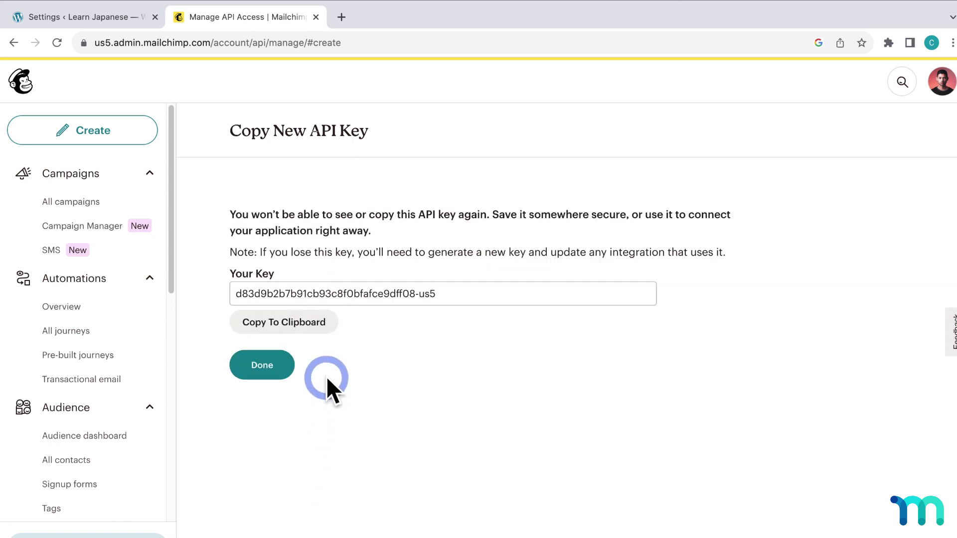
left_click(314, 333)
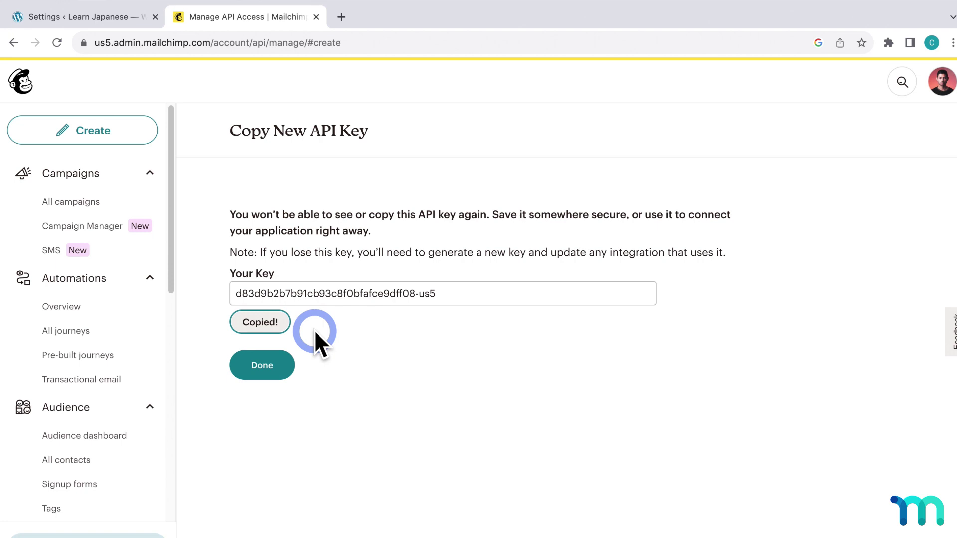
left_click(290, 366)
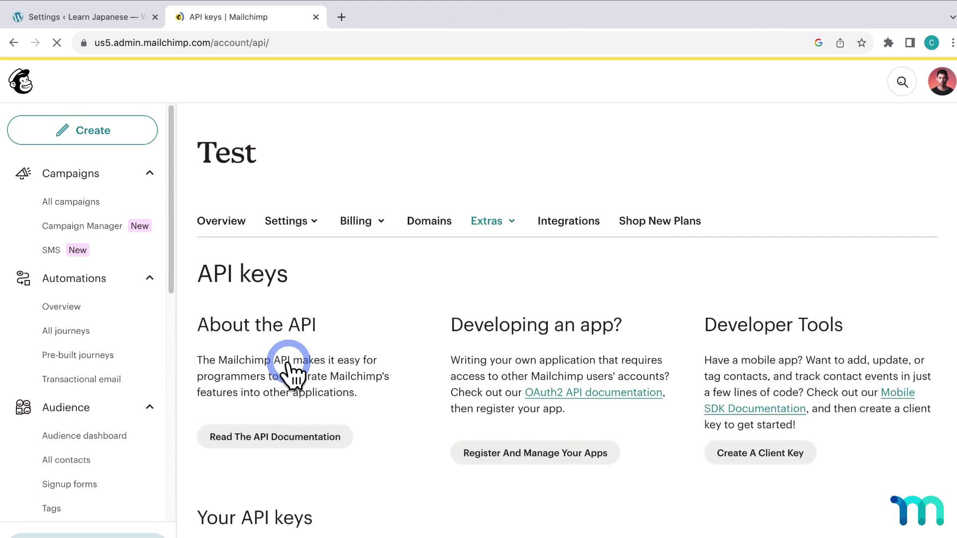
- Paste the copied key into MemberPress's MailChimp API Key field and validate it
left_click(127, 21)
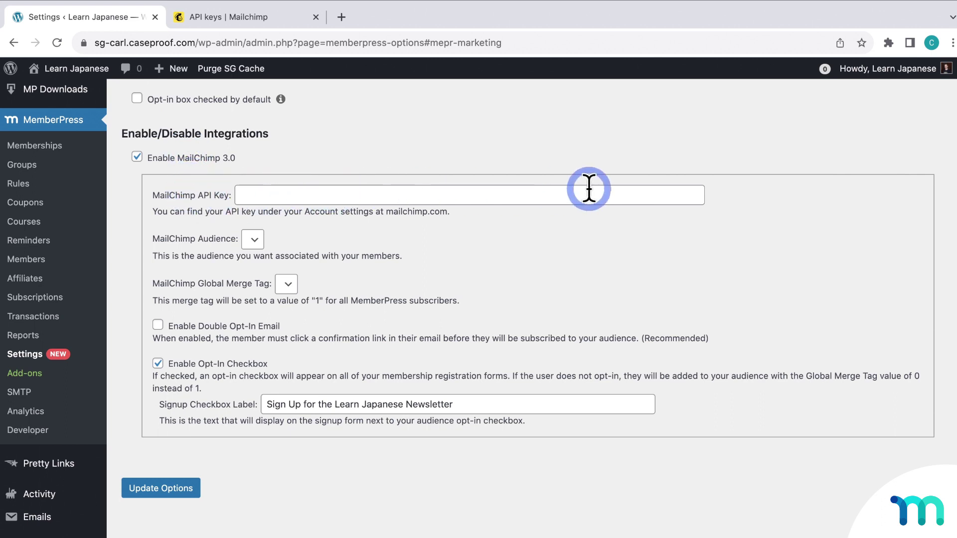
left_click(690, 191)
key("super+v")
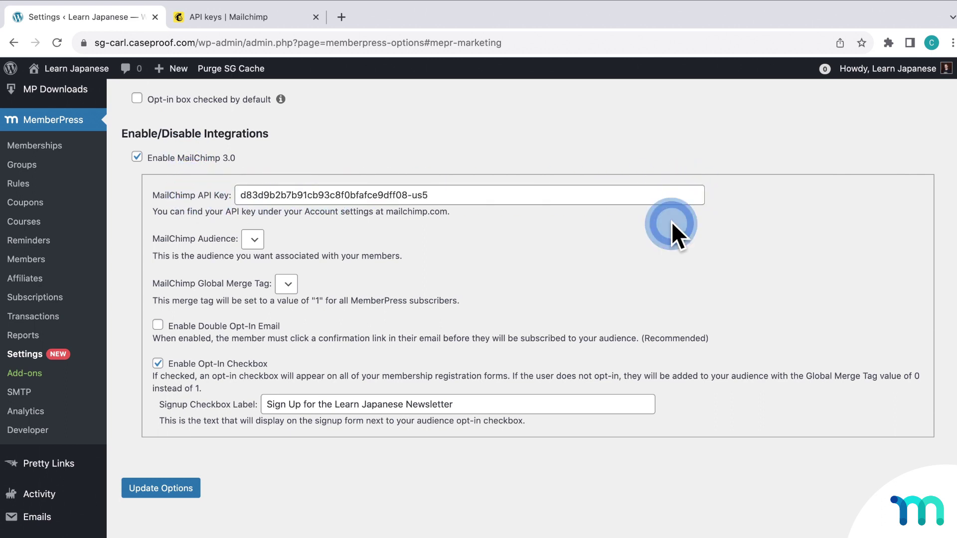
left_click(672, 221)
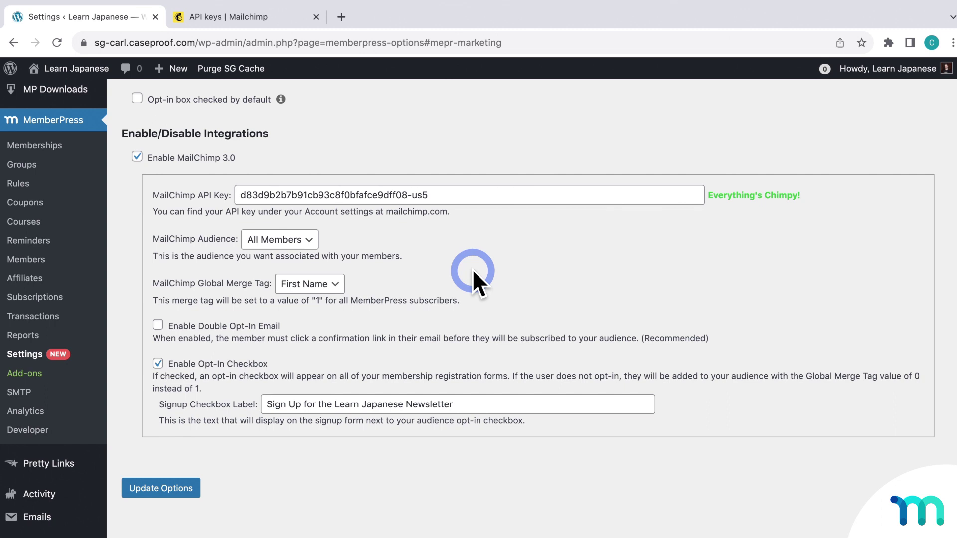
- Keep All Members as the audience and set the Global Merge Tag to Members
left_click(314, 241)
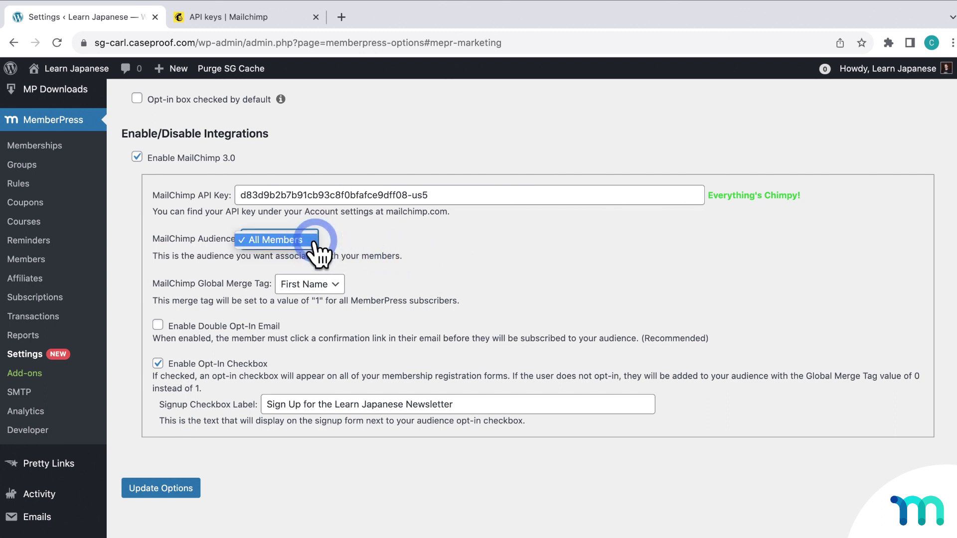
left_click(314, 242)
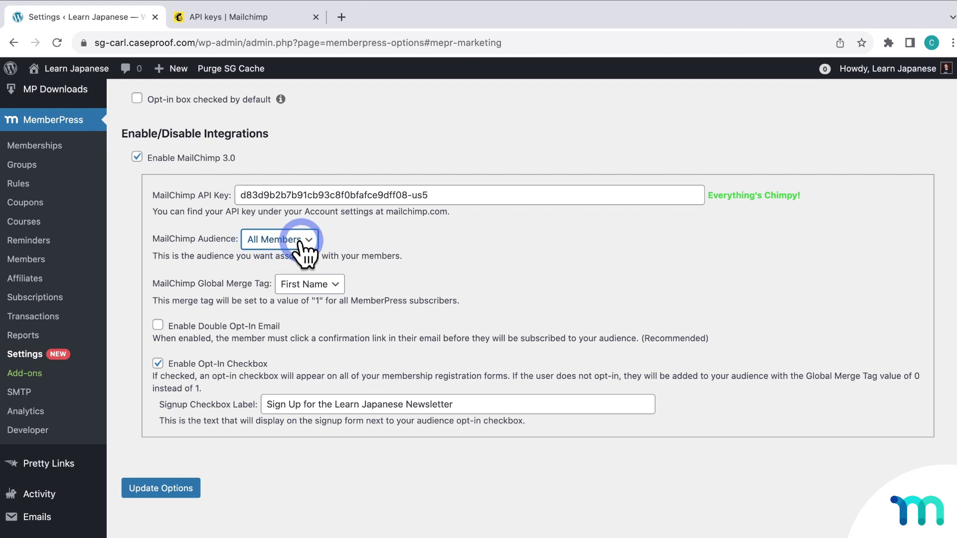
left_click(333, 284)
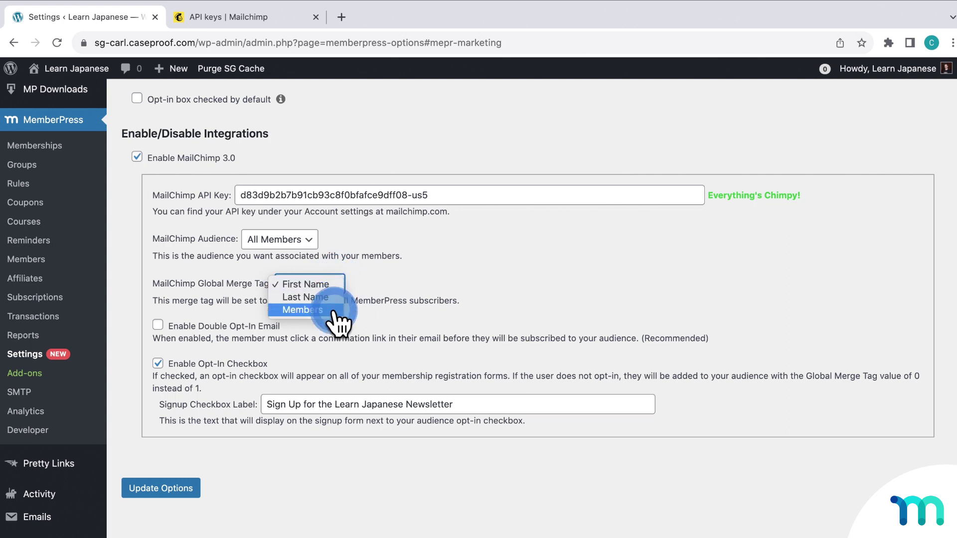
left_click(334, 310)
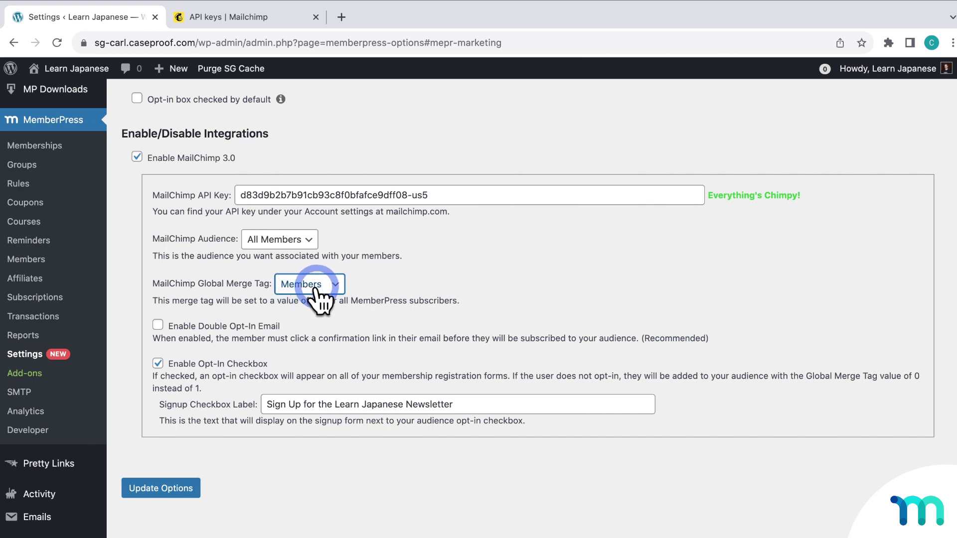
left_click(373, 294)
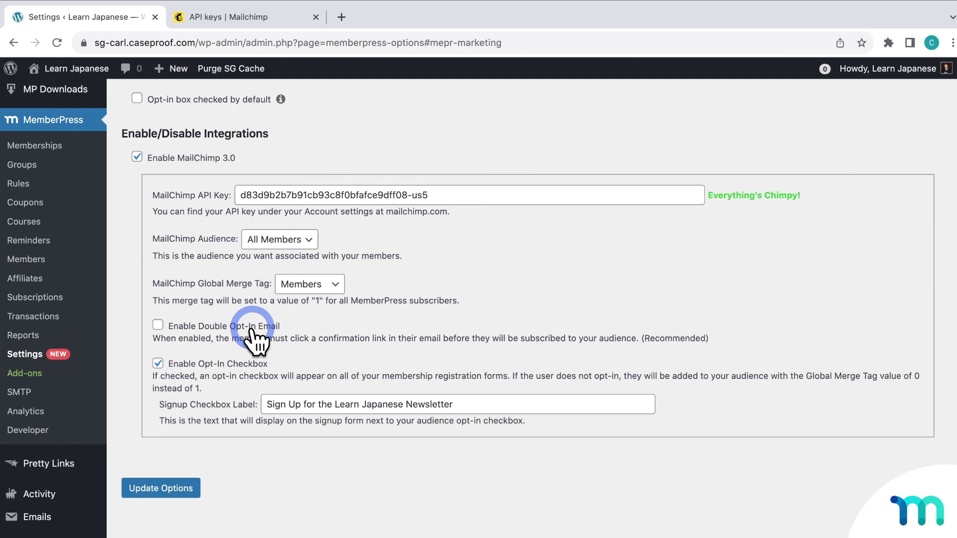
- Keep the opt-in checkbox on, finish the 'Sign Up for the Learn Japanese Newsletter' label, and save options
left_click(159, 364)
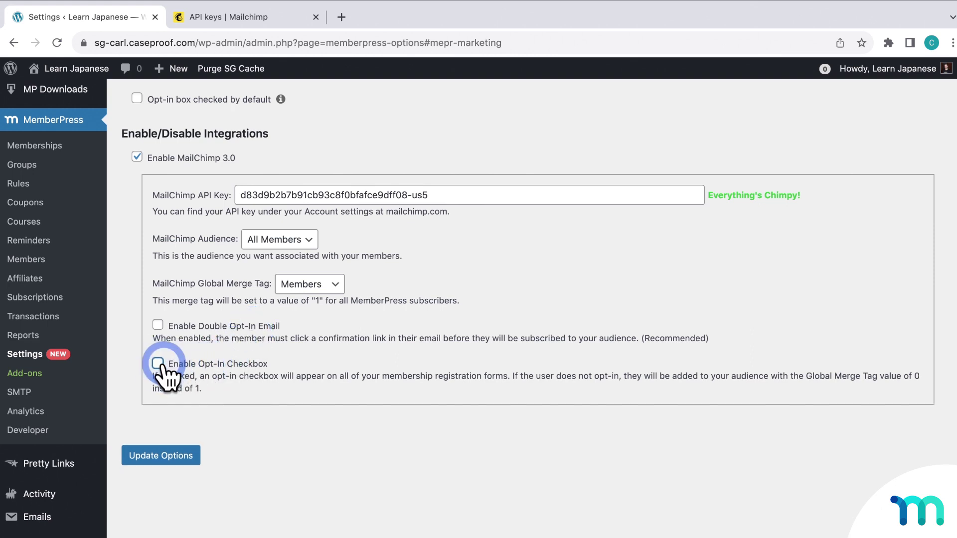
left_click(160, 364)
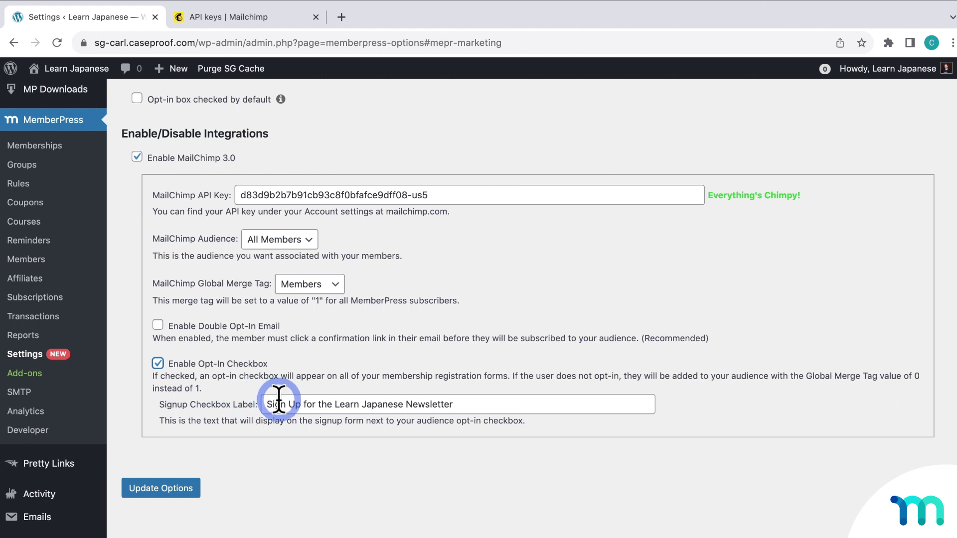
left_click(446, 405)
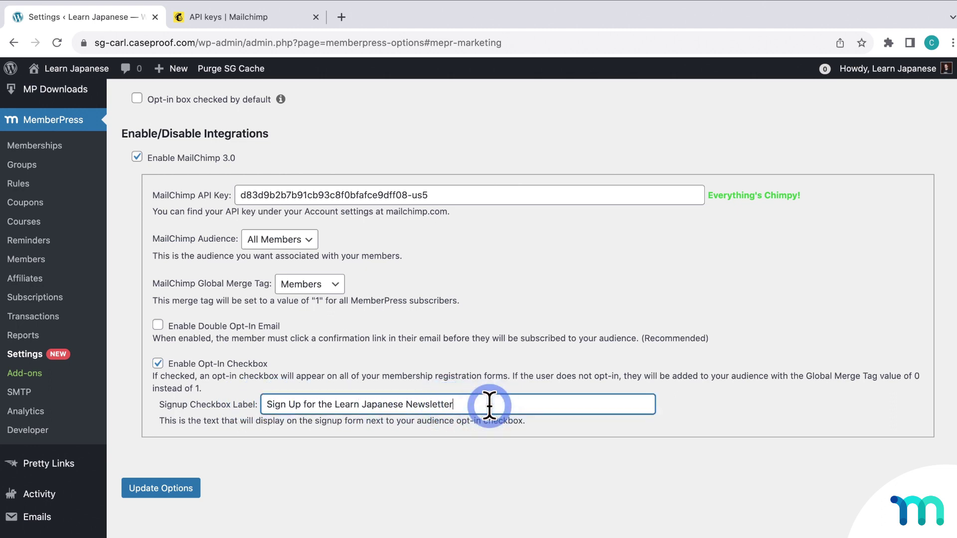
left_click(494, 403)
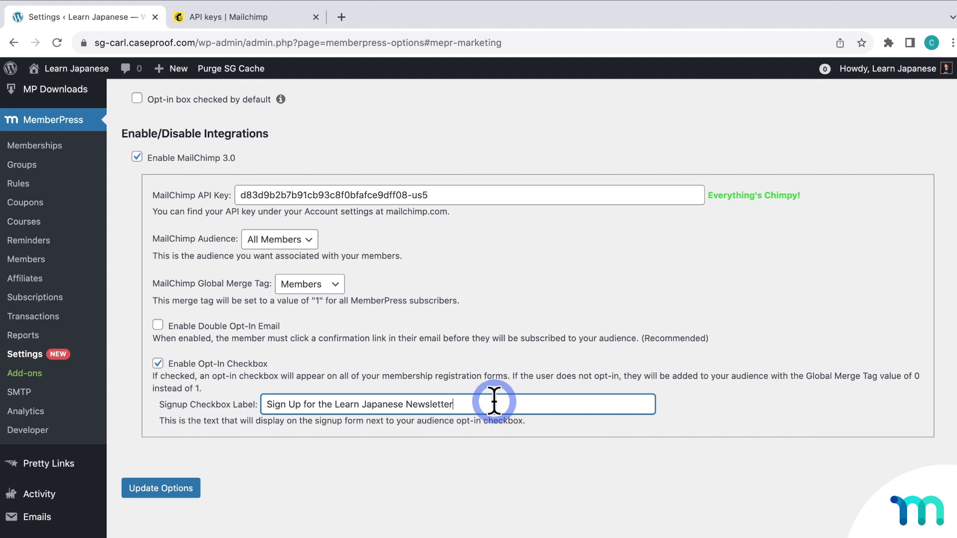
left_click(351, 447)
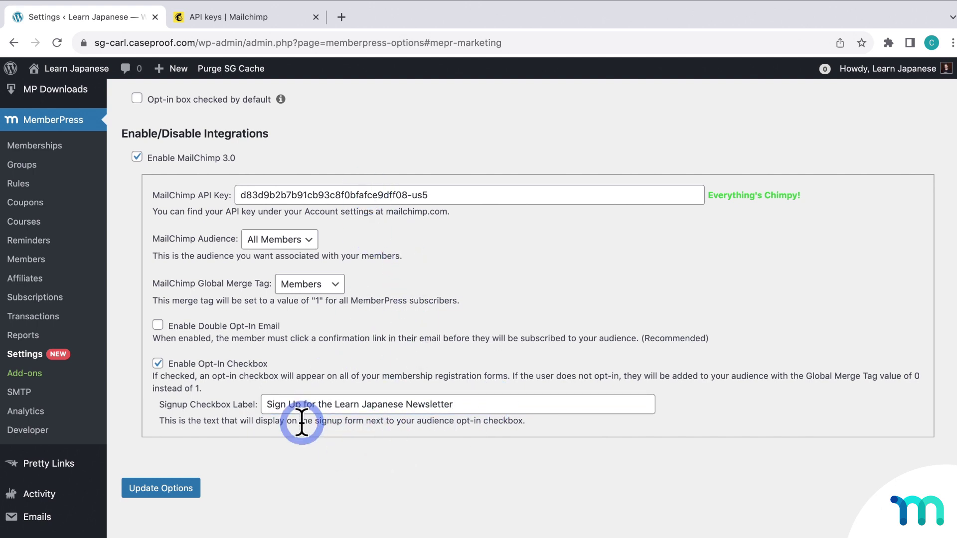
left_click(182, 483)
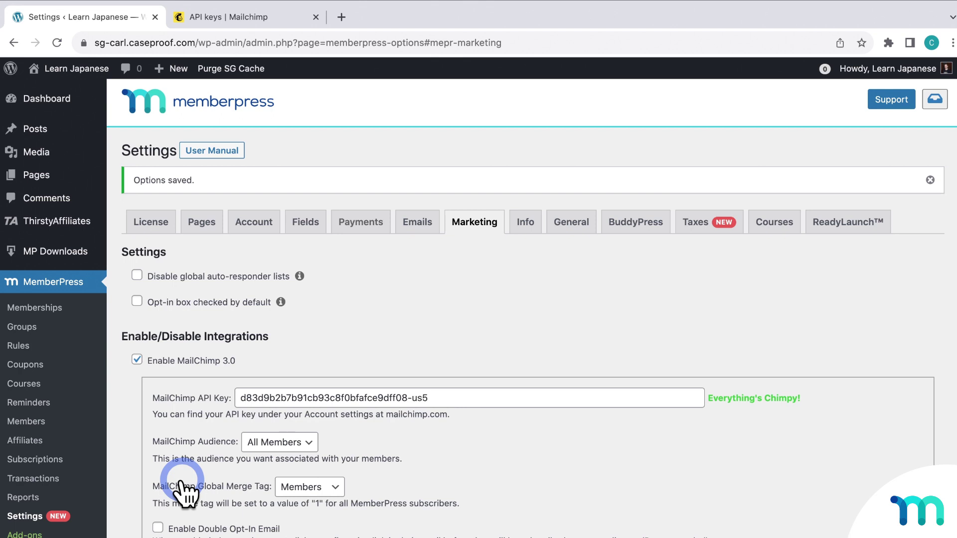
- Open the Learn Japanese site in a private window and choose the Monthly membership plan
mouse_move(70, 68)
right_click(104, 86)
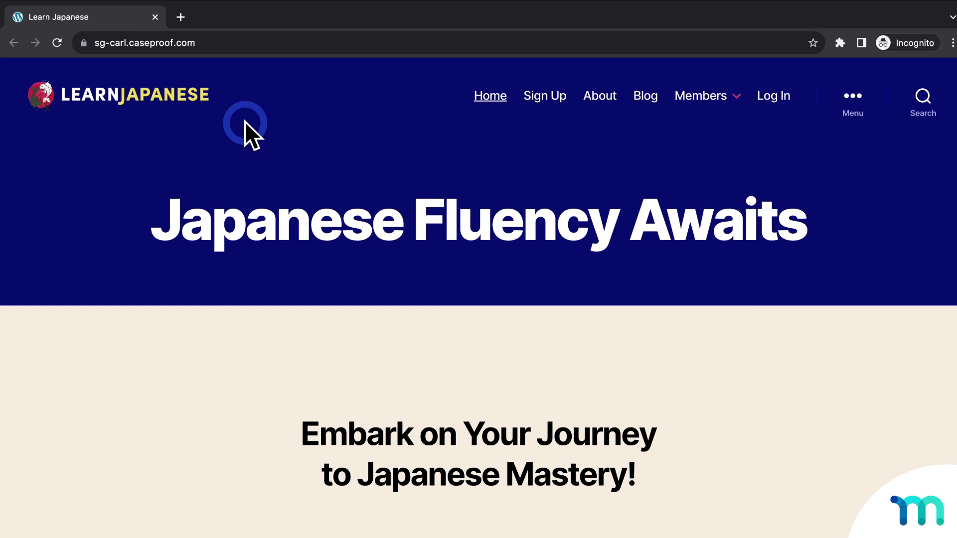
left_click(559, 97)
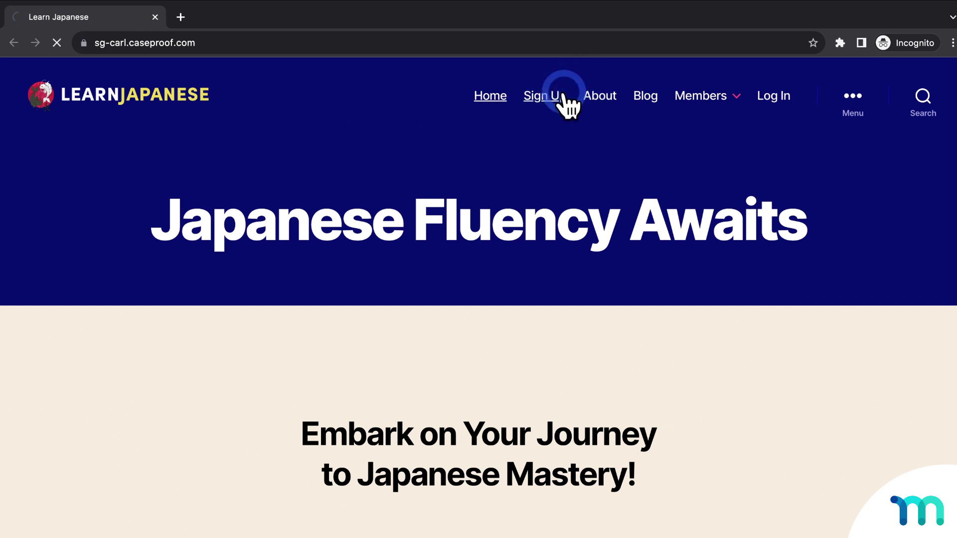
left_click(401, 431)
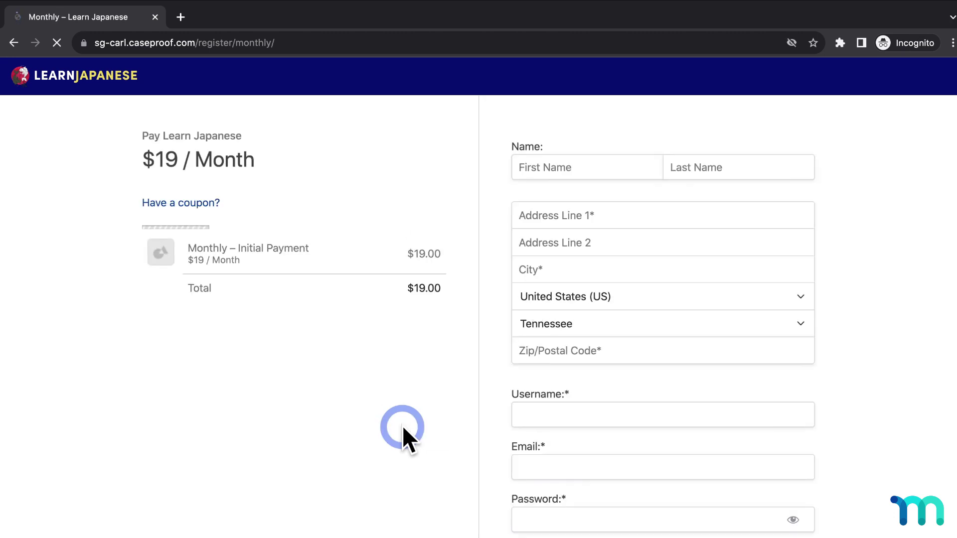
- Fill in the test member's name, street address, city, zip, username/e-mail and account password
left_click(642, 166)
type("M")
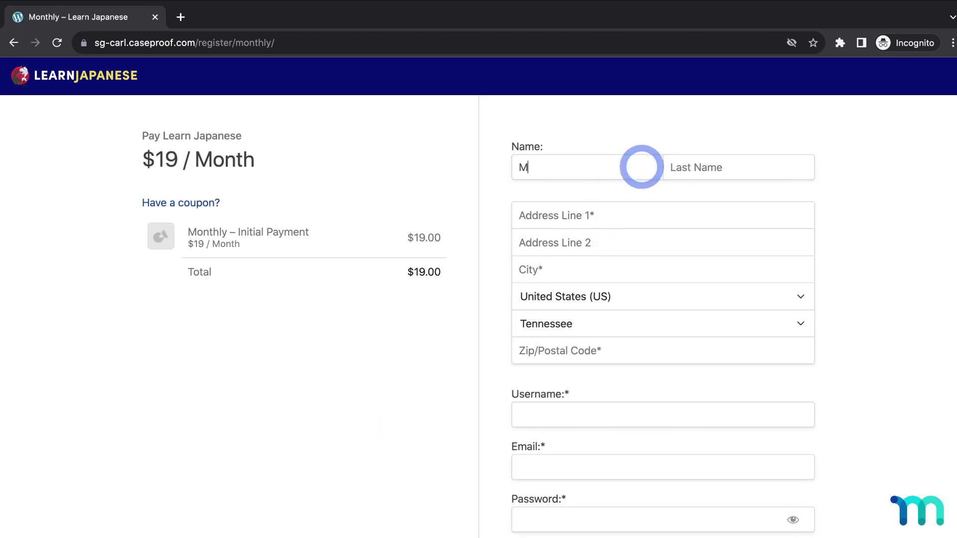
type("ailChimp")
key("Tab")
type("TestOne")
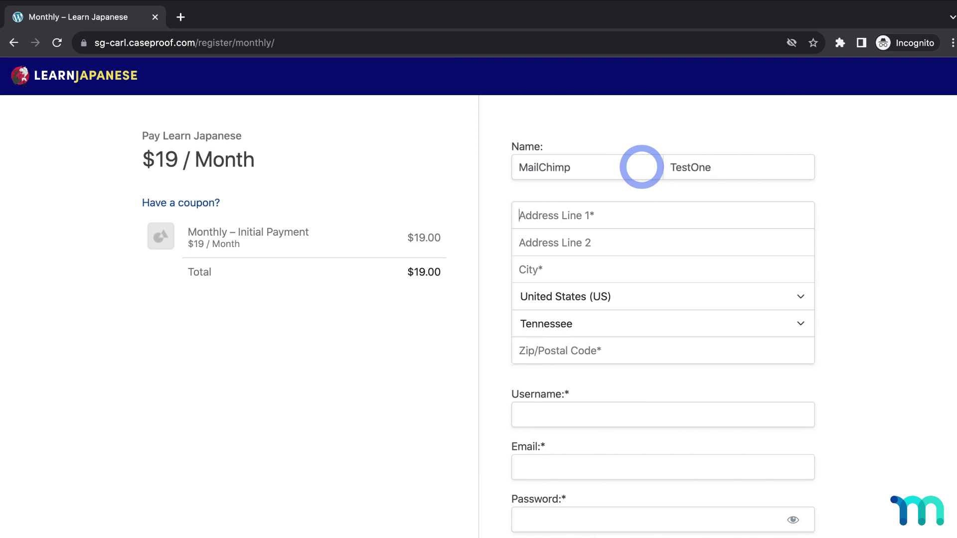
type("222 Main Stre")
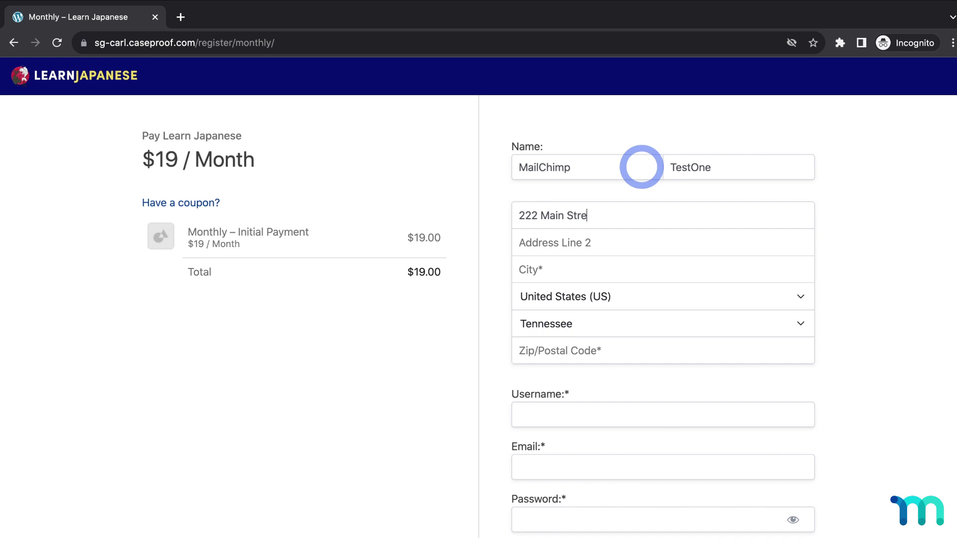
type("et")
key("Tab")
key("Tab")
type("New York")
key("Tab")
key("Tab")
key("Tab")
type("902")
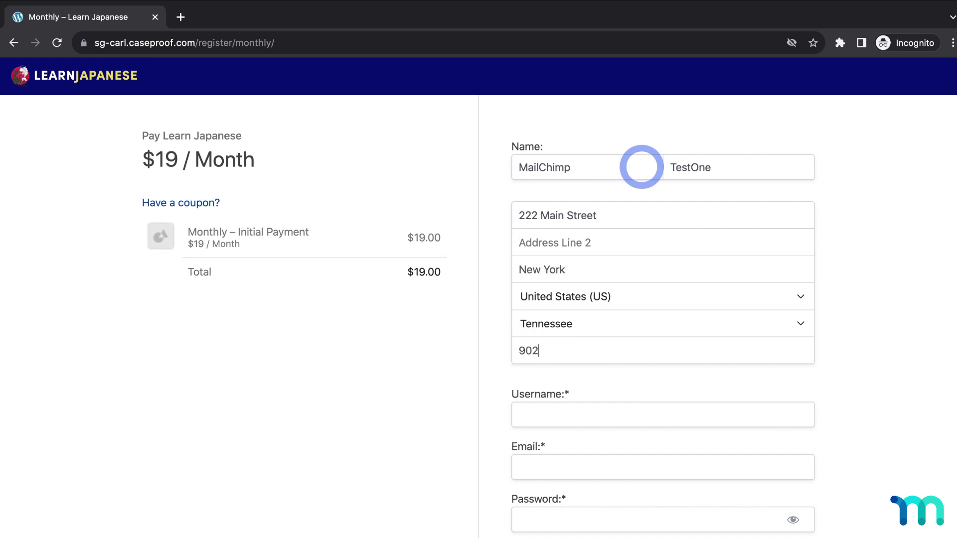
type("10")
key("Tab")
type("mailchimptest1")
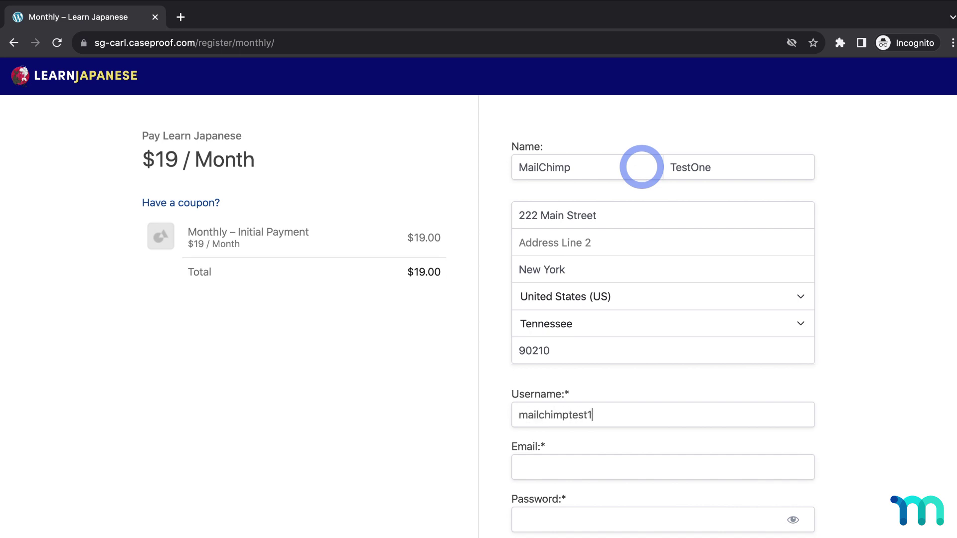
type("mailchimptest")
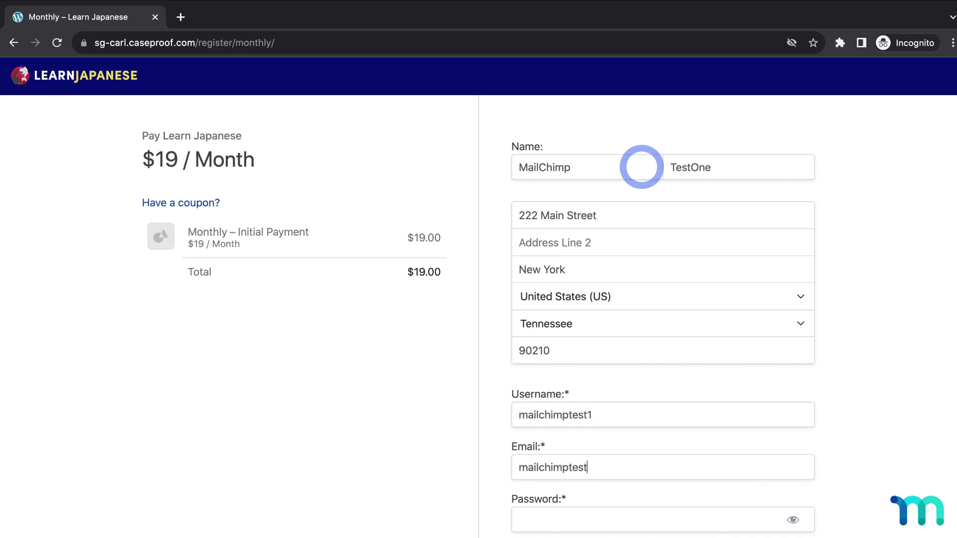
type("1@email.com")
scroll(822, 329, "down", 6)
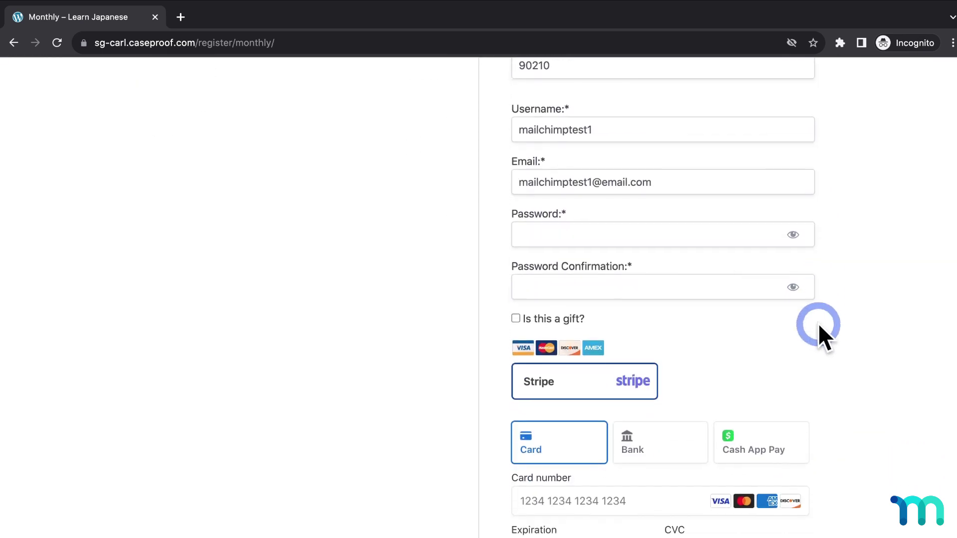
left_click(675, 238)
type("pass123")
key("Tab")
type("pass123")
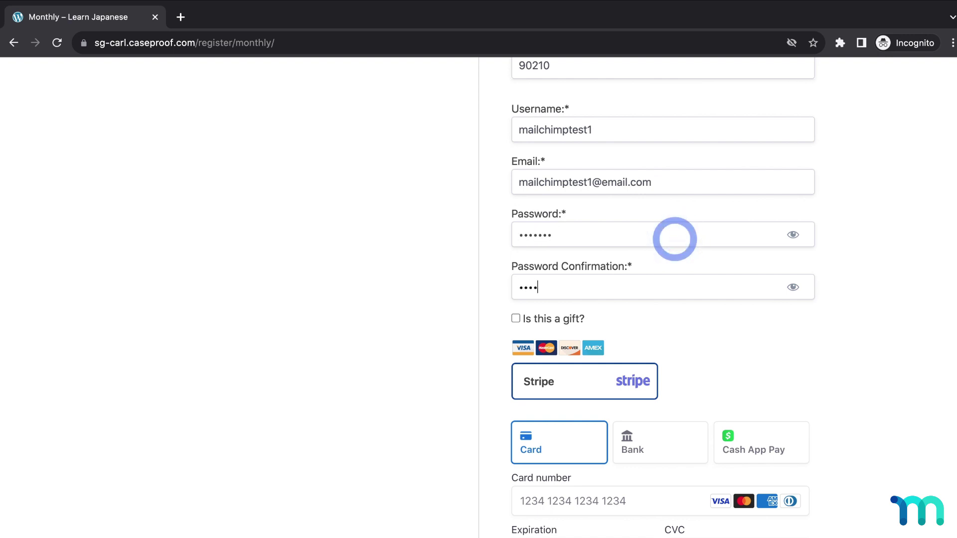
scroll(813, 357, "down", 4)
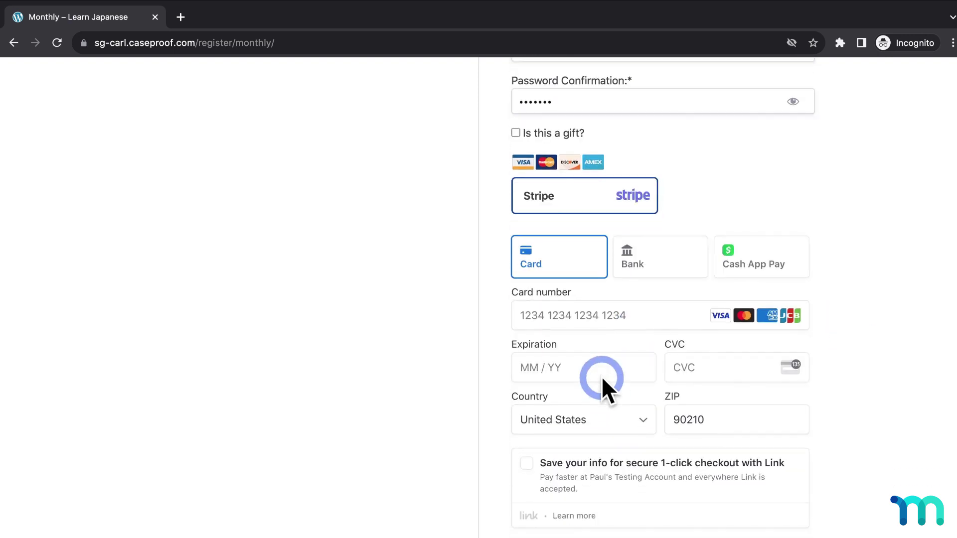
left_click(603, 316)
type("4242 4242 4242 4242")
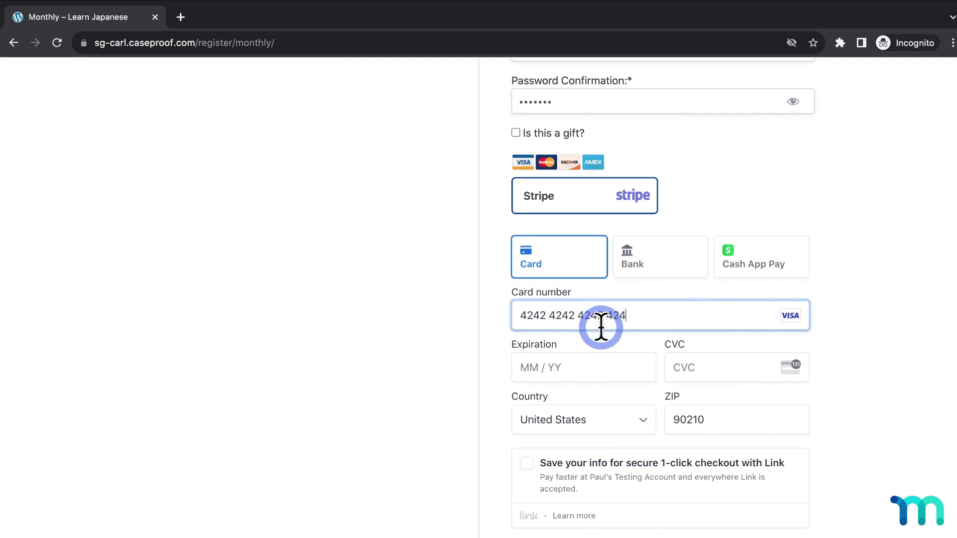
left_click(586, 374)
type("11 / 25")
left_click(694, 365)
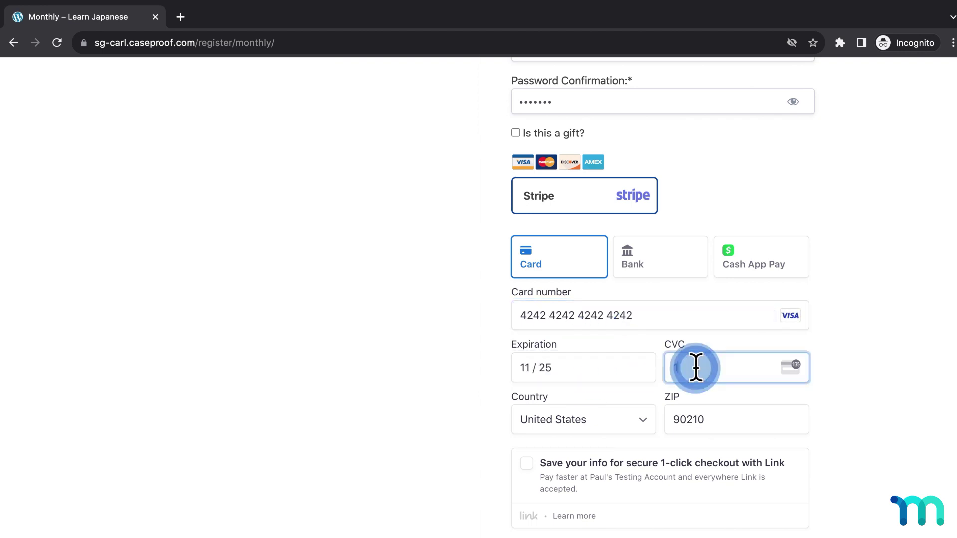
type("111")
left_click(884, 404)
scroll(887, 401, "down", 1)
scroll(887, 400, "down", 1)
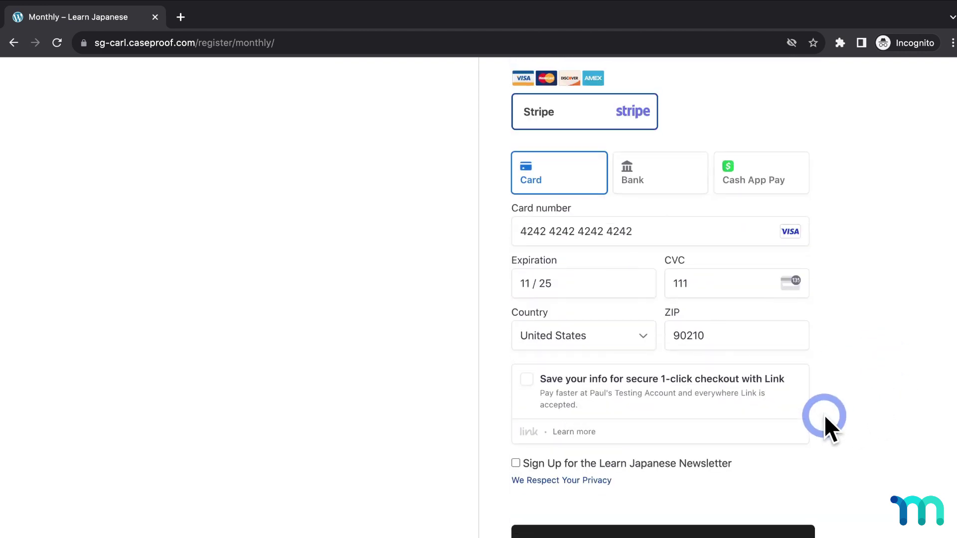
left_click(517, 463)
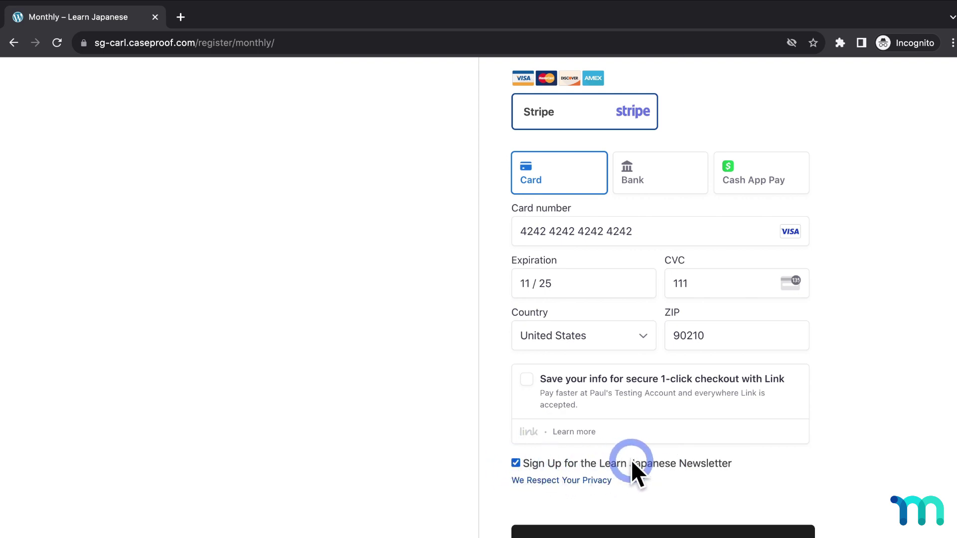
left_click(770, 533)
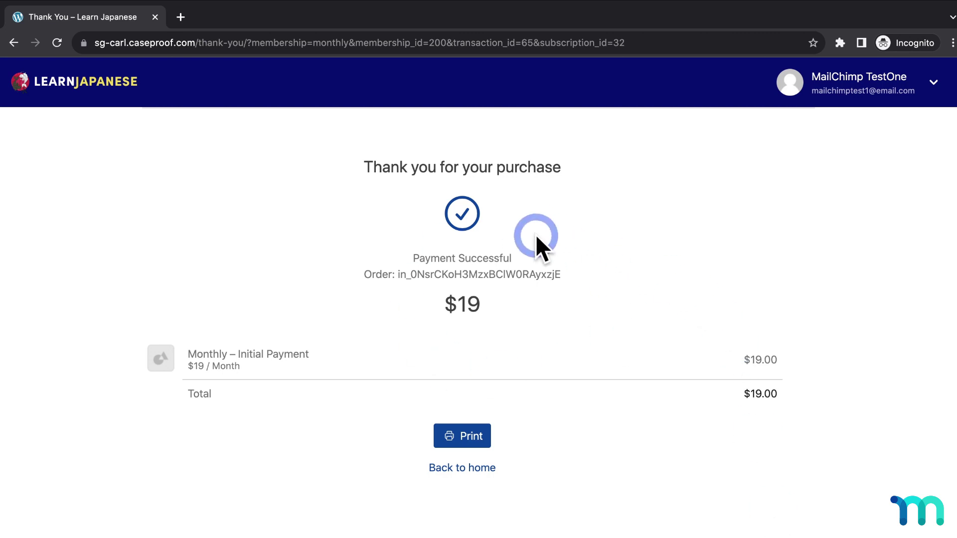
- Close the private window and open the All Members audience's All contacts list in Mailchimp
left_click(154, 16)
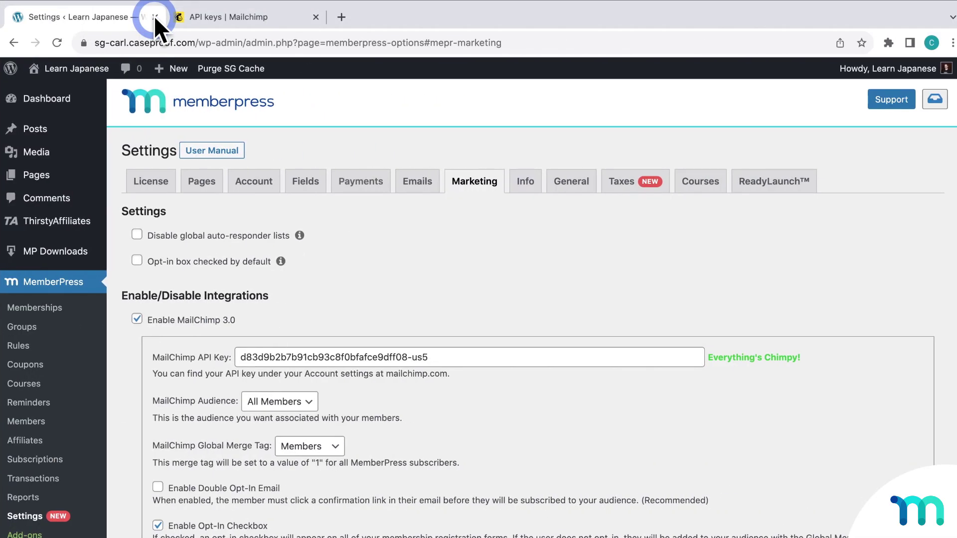
left_click(225, 13)
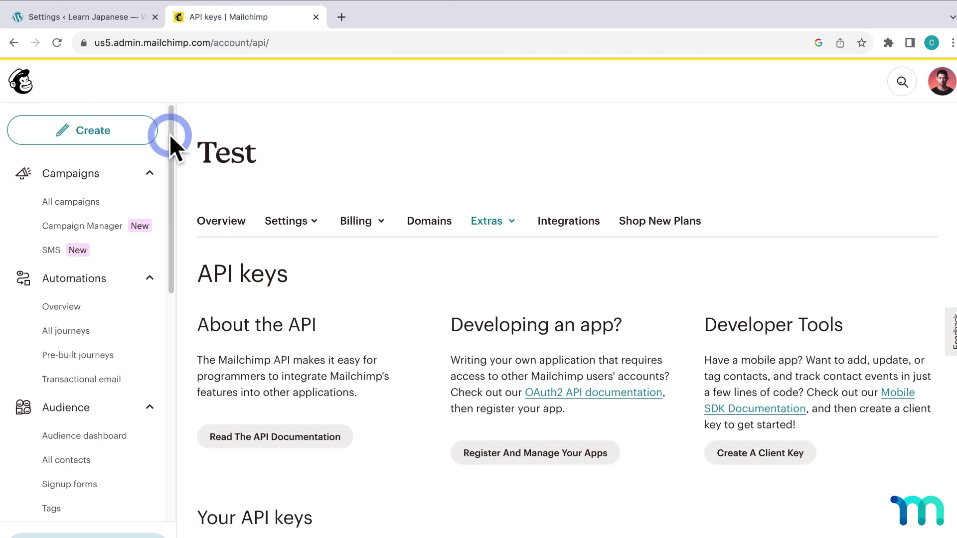
scroll(100, 304, "down", 3)
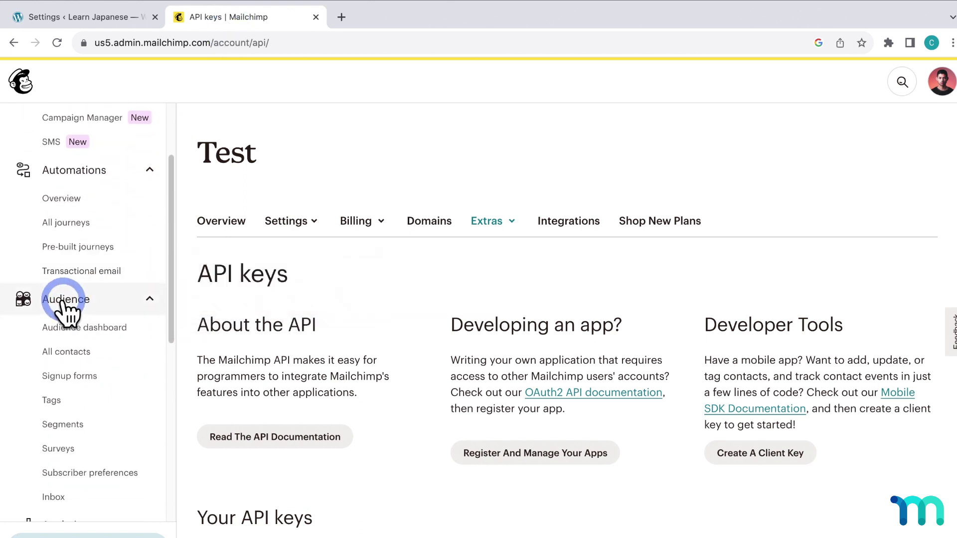
left_click(77, 353)
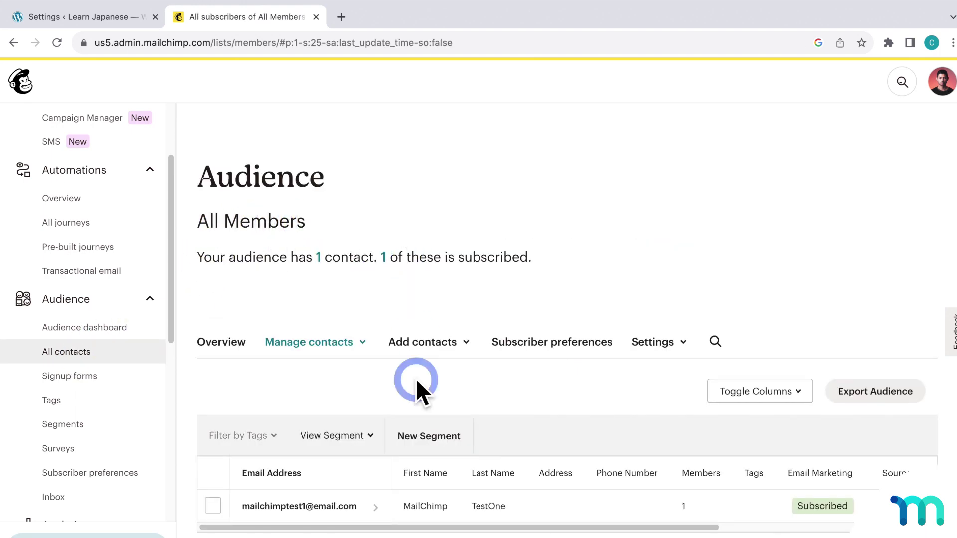
scroll(349, 478, "down", 1)
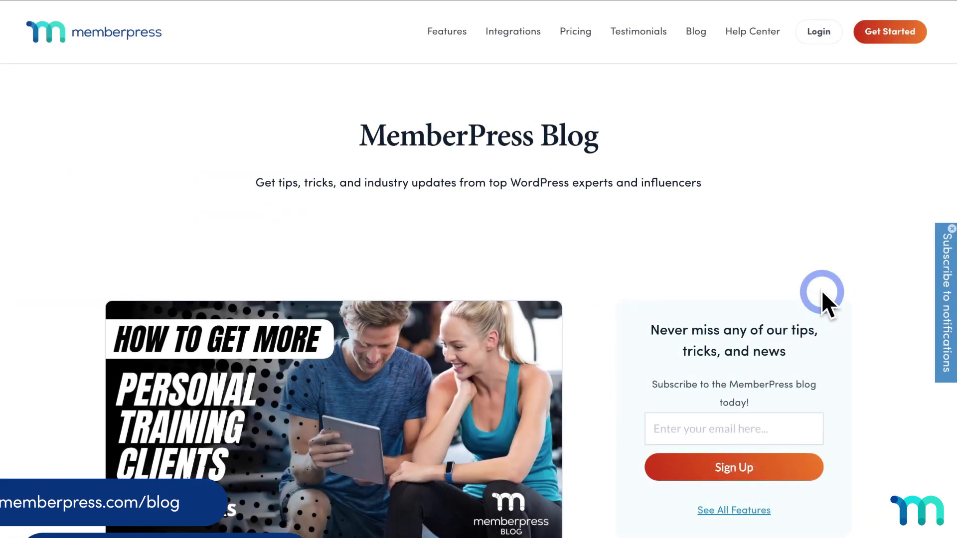
scroll(688, 349, "down", 15)
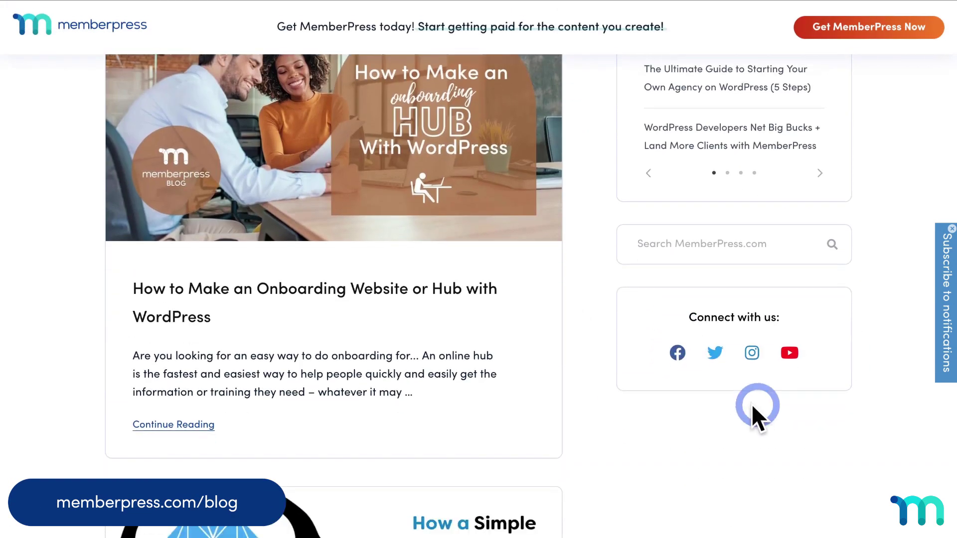